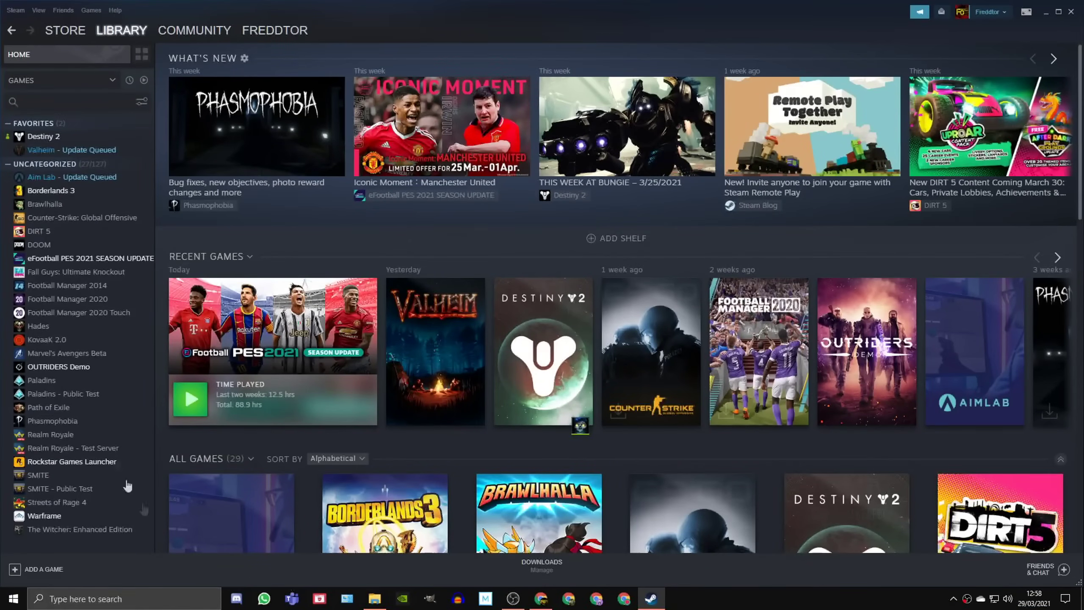
Toggle the 'Enable the Steam Overlay while in-game' option in Steam's In-Game settings
mouse_move(98, 20)
left_click(16, 10)
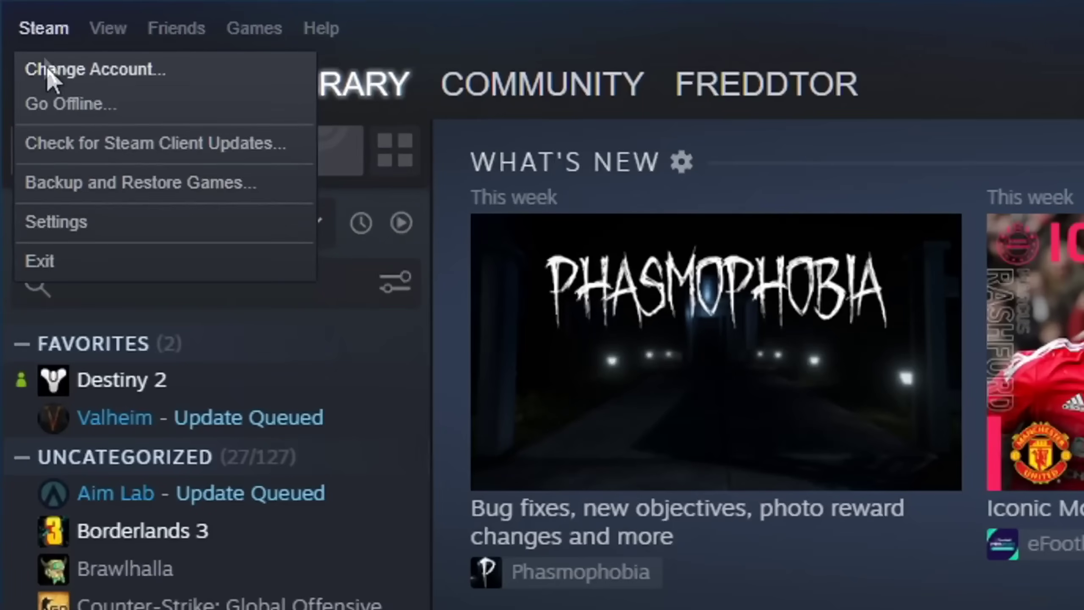
left_click(85, 224)
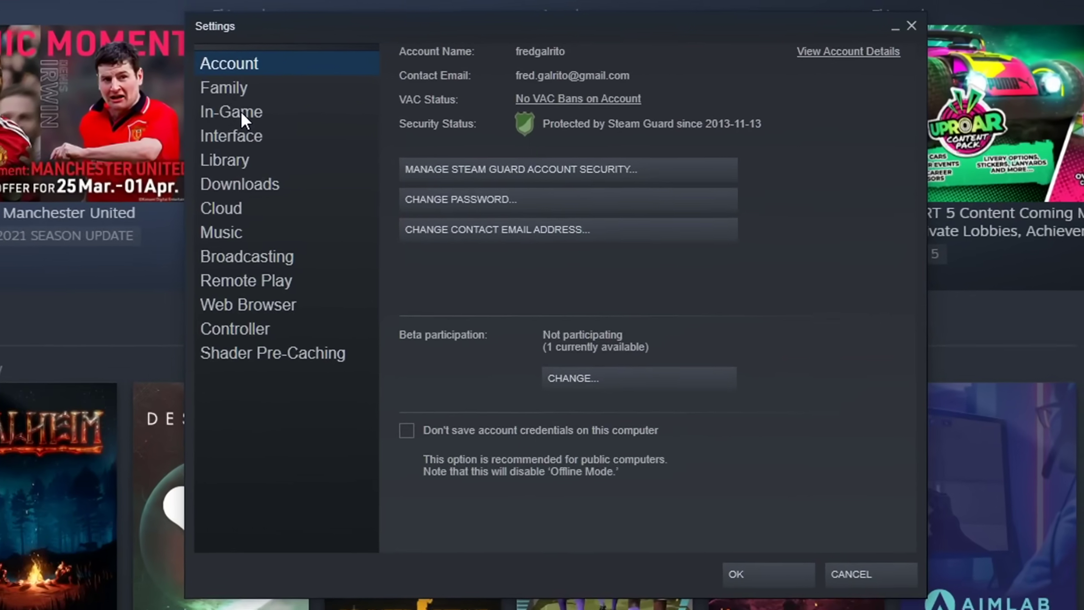
left_click(361, 117)
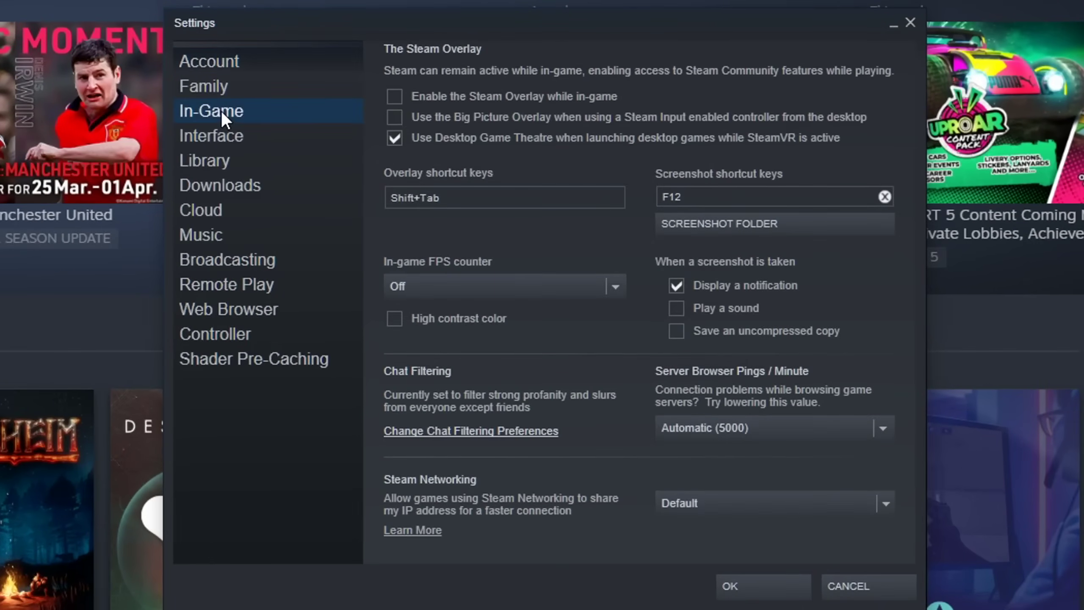
left_click(395, 97)
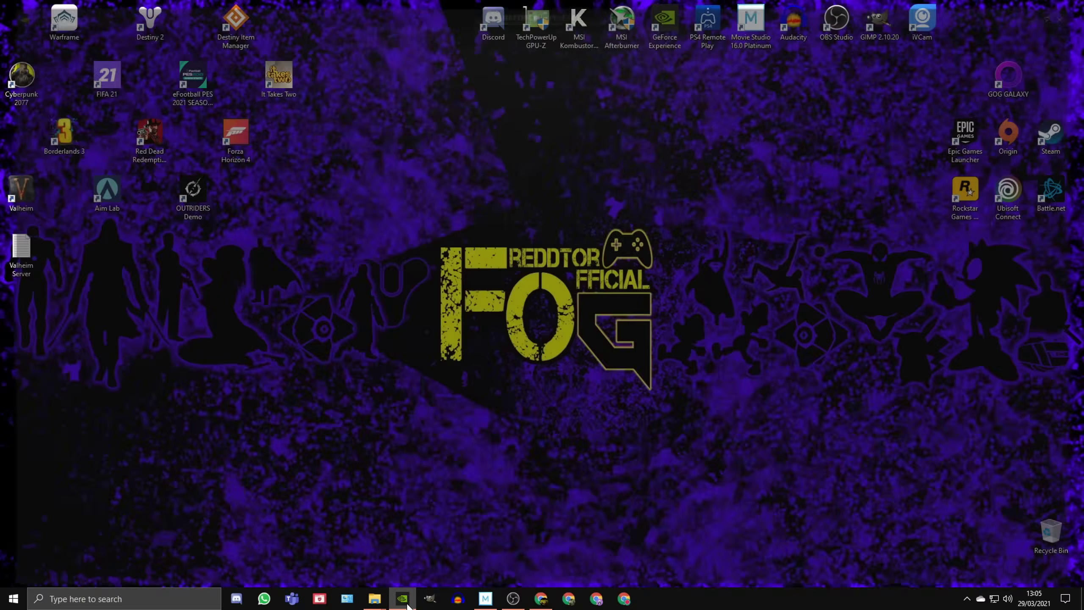
Confirm the In-Game Overlay toggle is off in GeForce Experience's settings
left_click(404, 601)
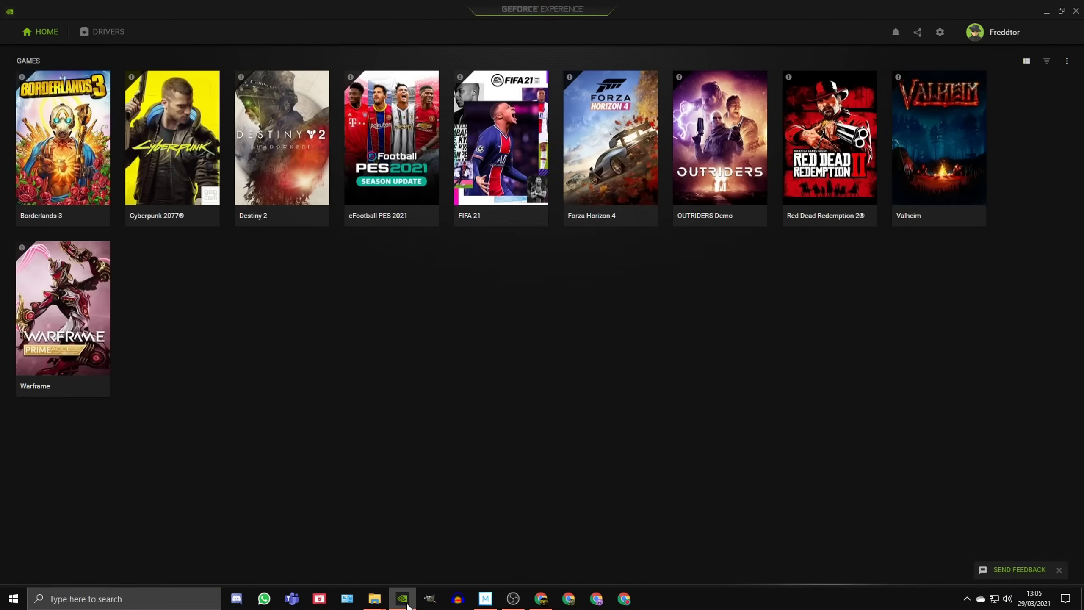
left_click(941, 35)
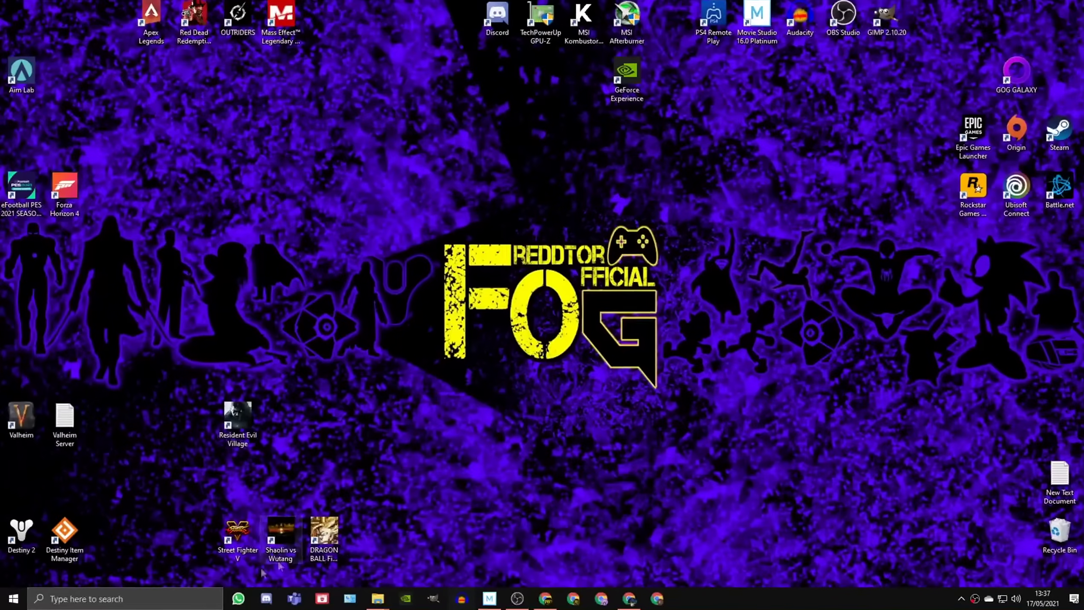
left_click(205, 597)
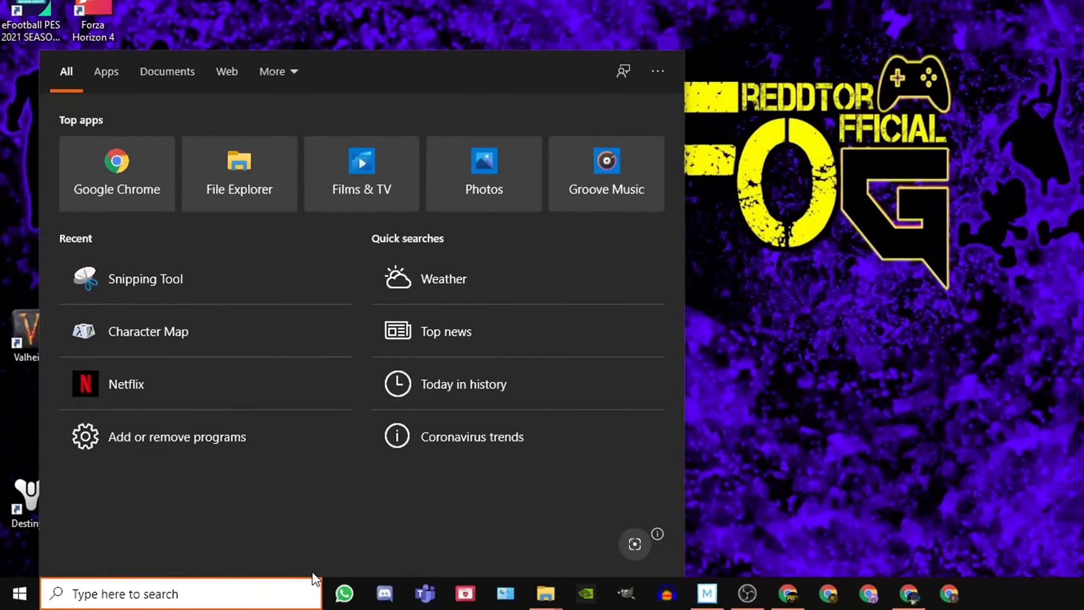
Check Game Mode is on, and Xbox Game Bar and Captures background recording are off
type("game mo")
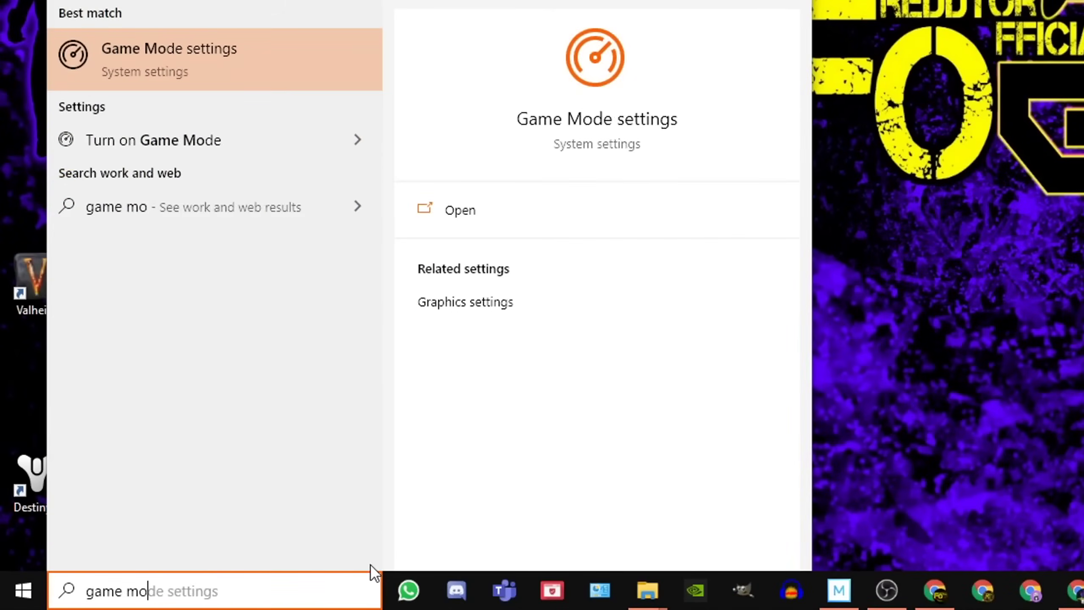
left_click(669, 218)
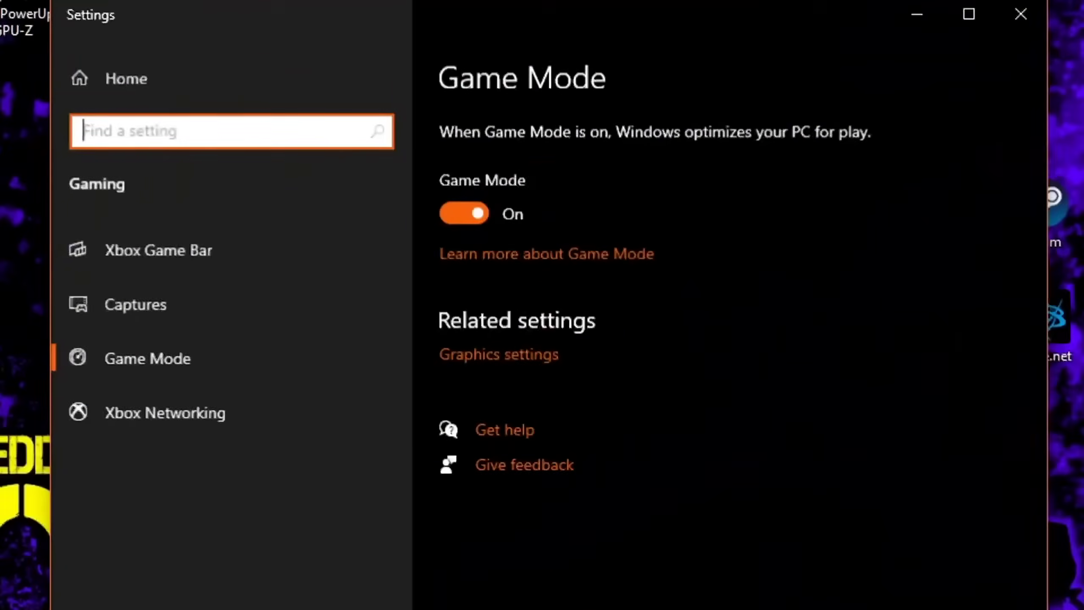
left_click(170, 258)
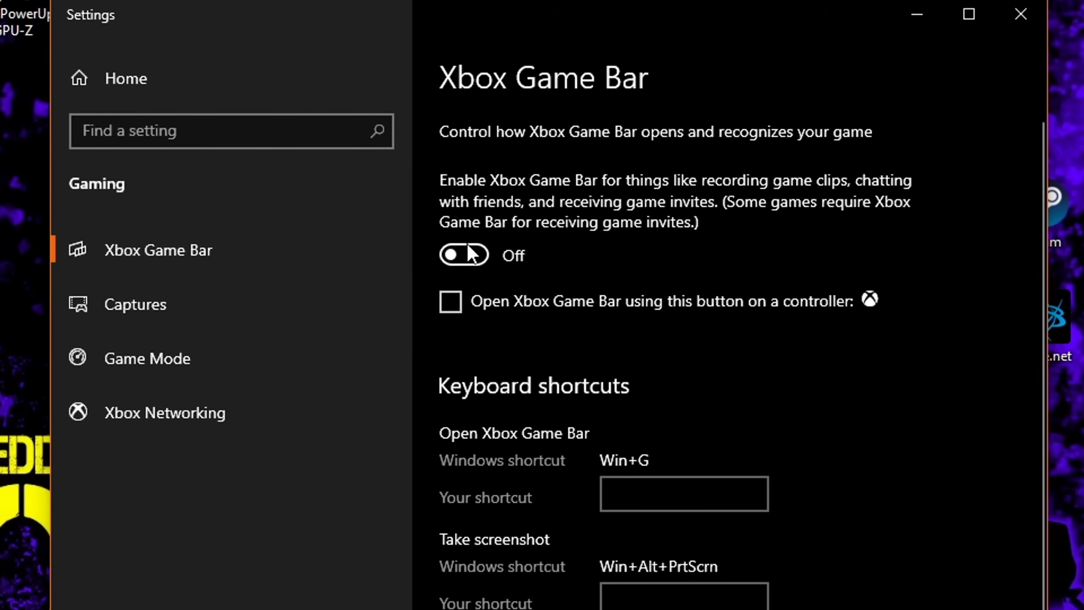
left_click(136, 304)
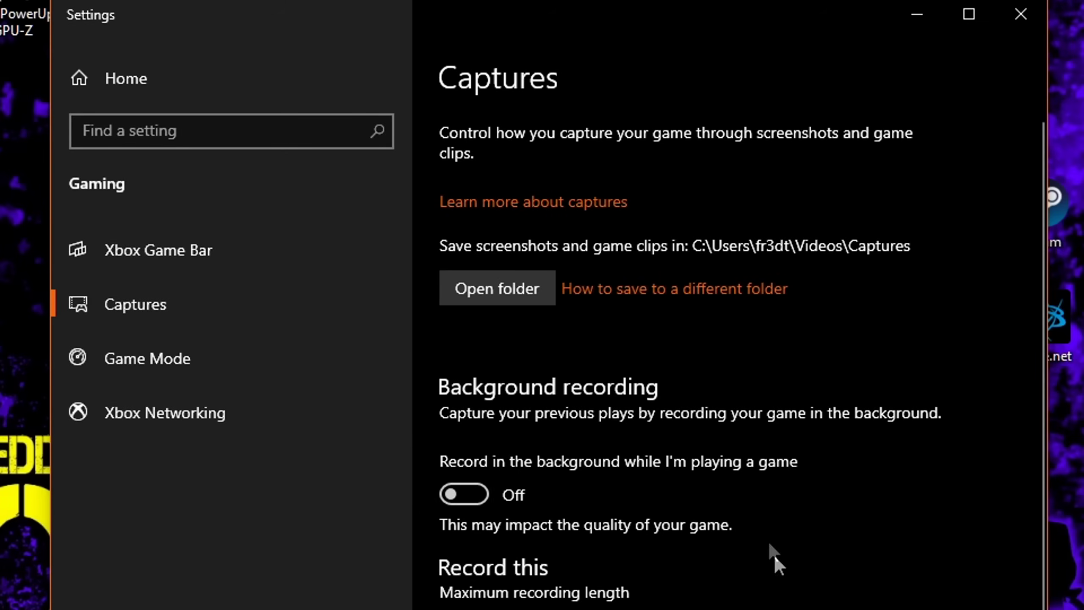
scroll(771, 546, "down", 10)
scroll(685, 363, "up", 10)
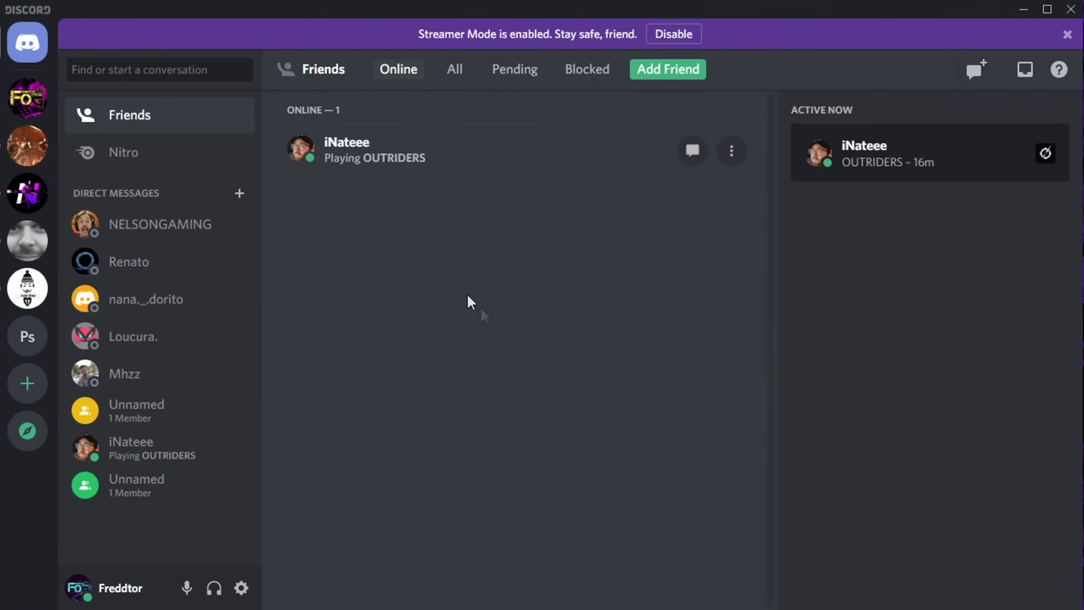
Verify Discord's 'Enable in-game overlay' is off and review its Advanced settings
left_click(241, 590)
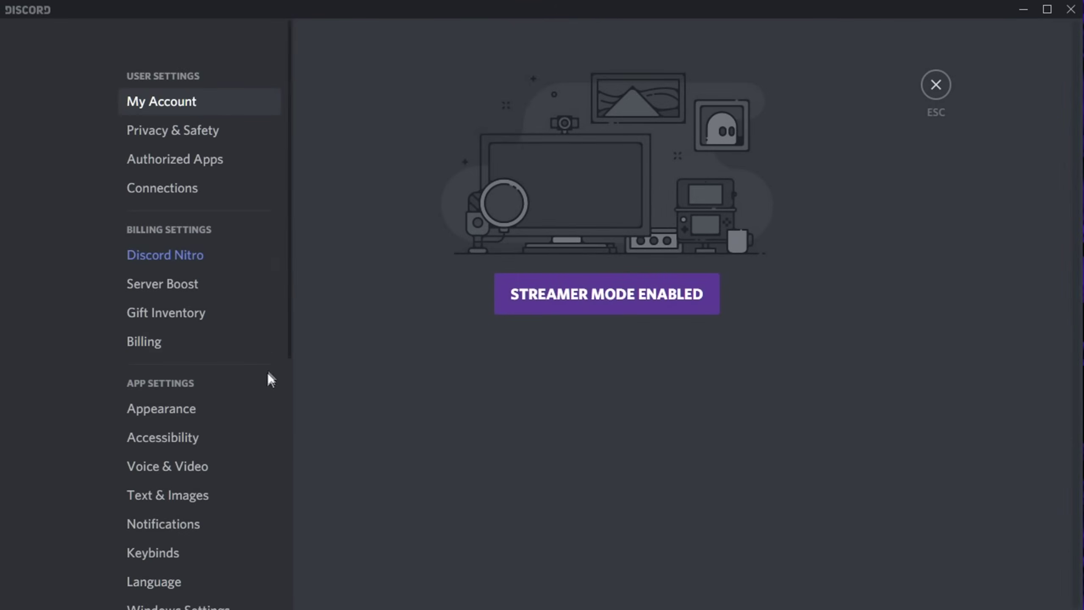
scroll(194, 339, "down", 8)
left_click(183, 335)
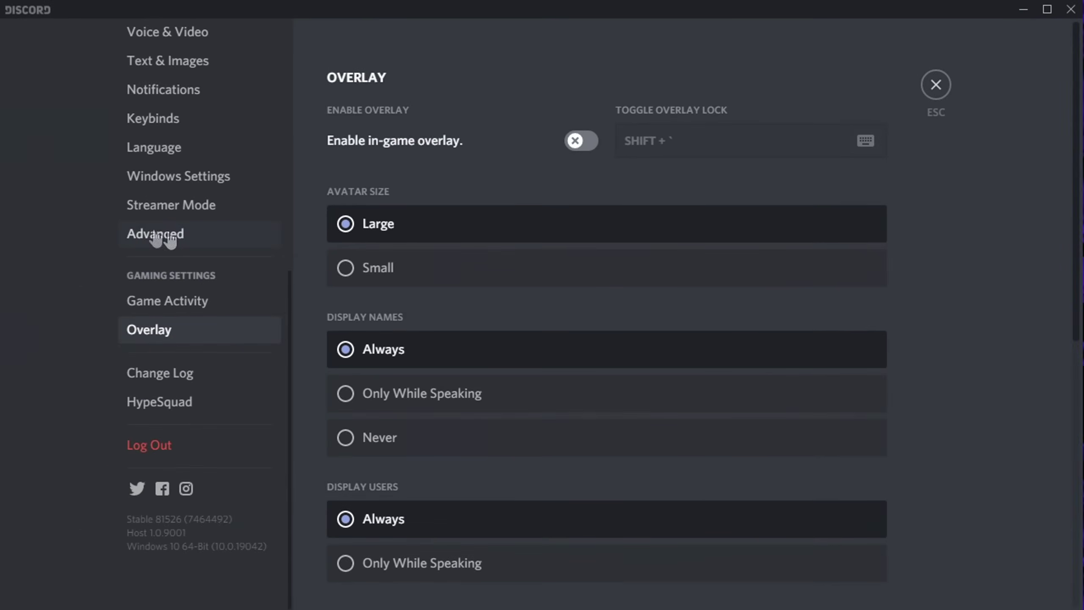
left_click(221, 240)
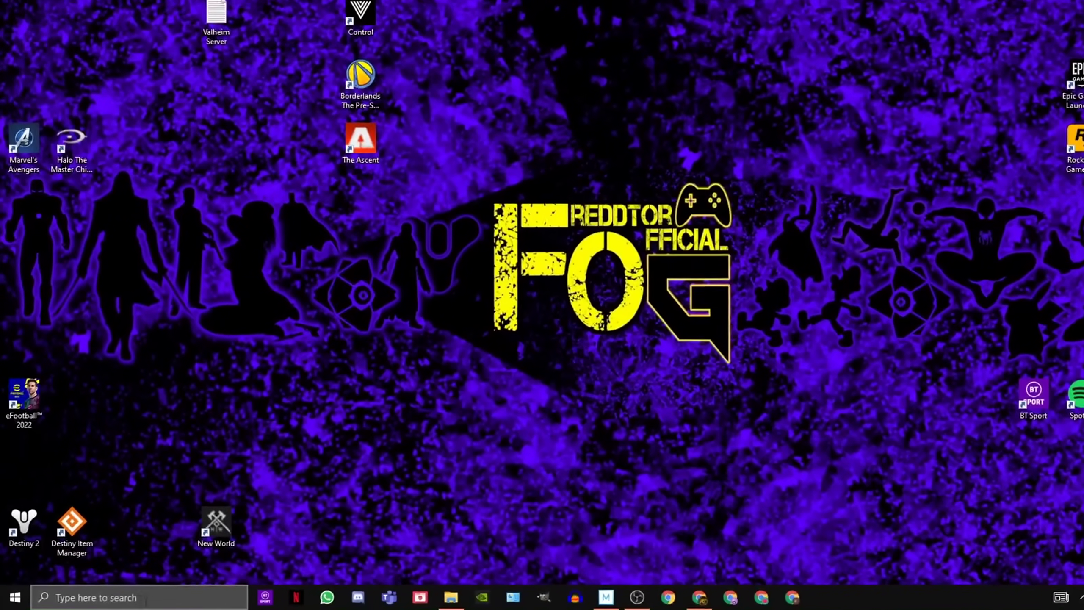
Find Game Mode settings via a 'GAME M' search and leave the Game Mode toggle On
left_click(141, 598)
type("GAM")
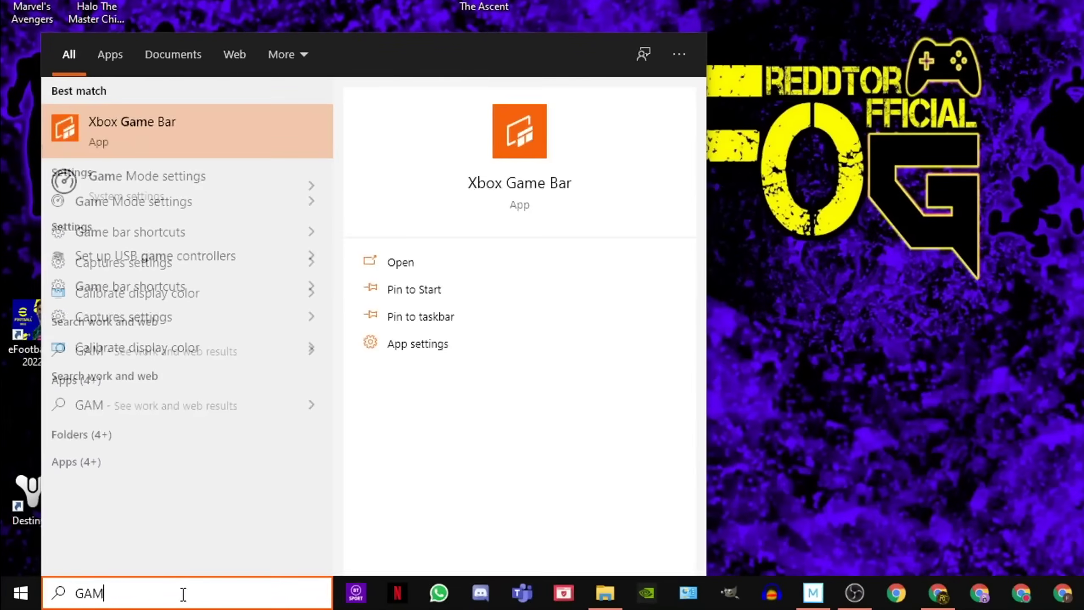
type("E M")
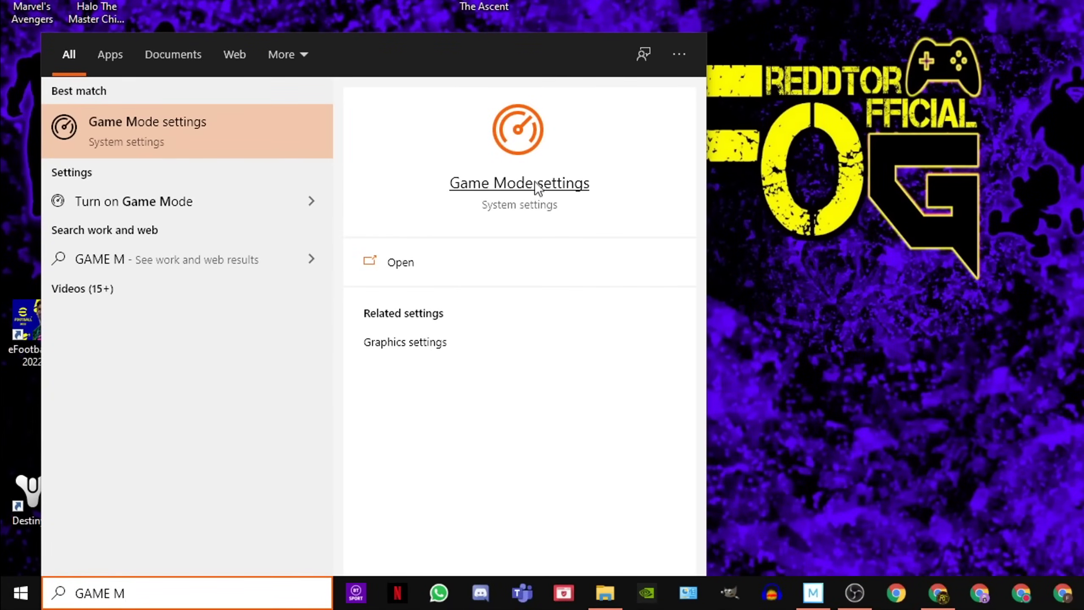
left_click(535, 183)
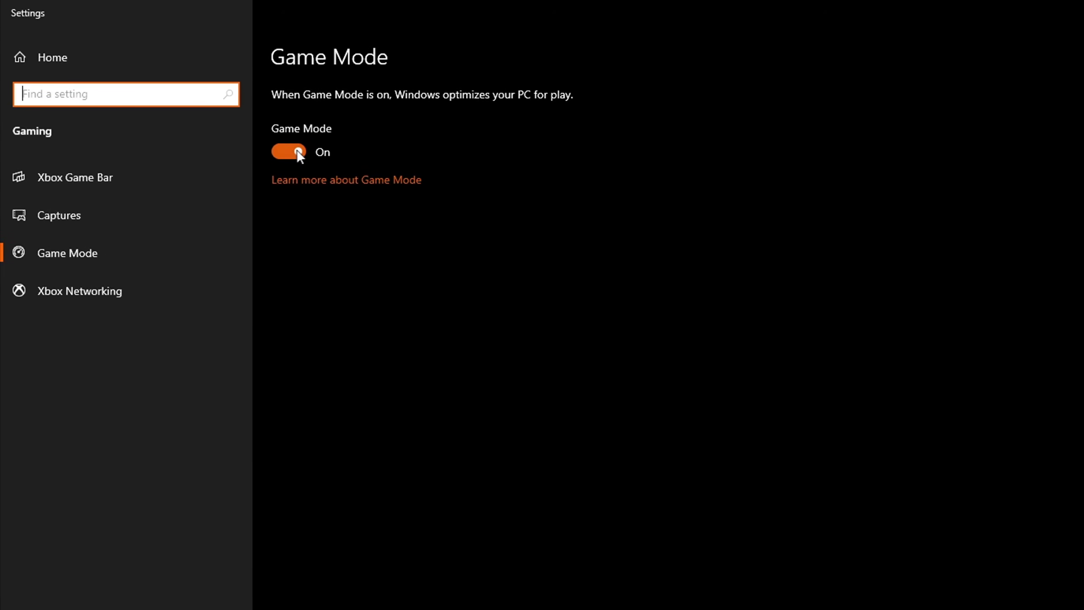
left_click(283, 156)
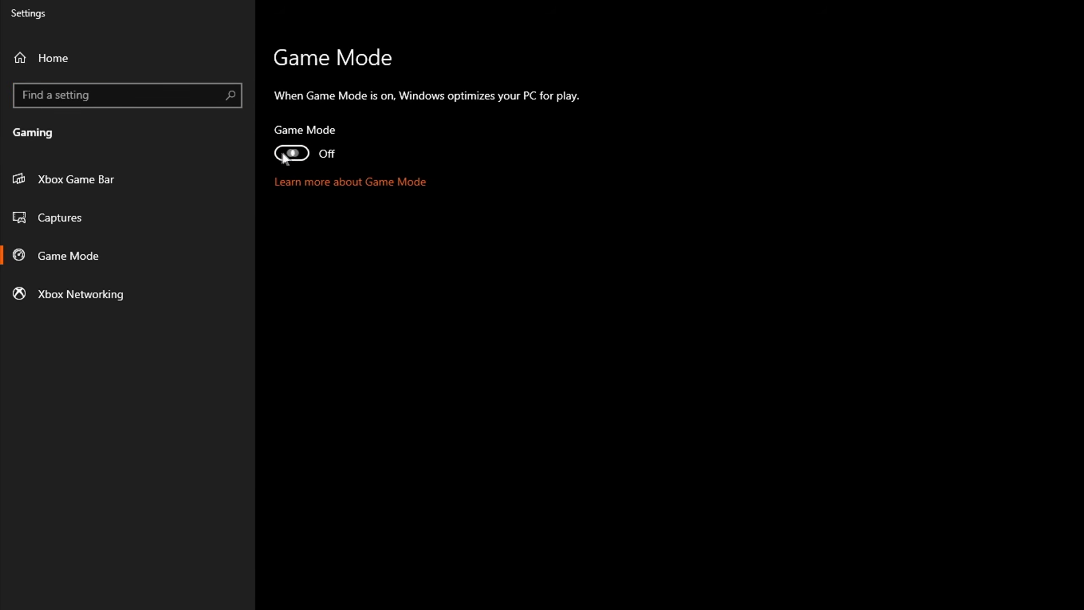
left_click(292, 154)
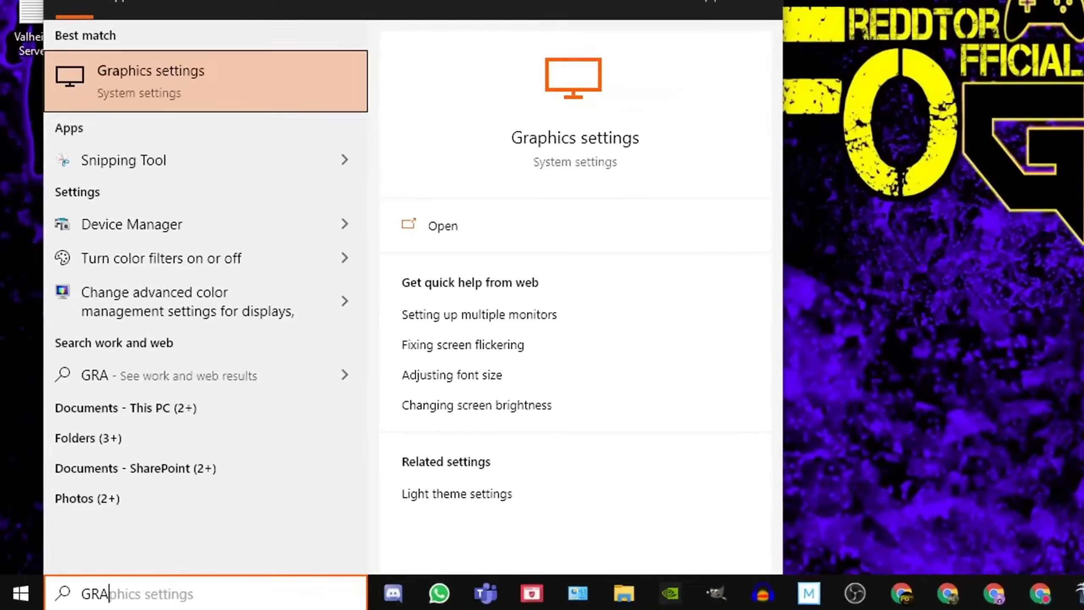
Open Graphics settings, then copy the ELDEN RING install folder path from Steam's Local Files
type("PHICS S")
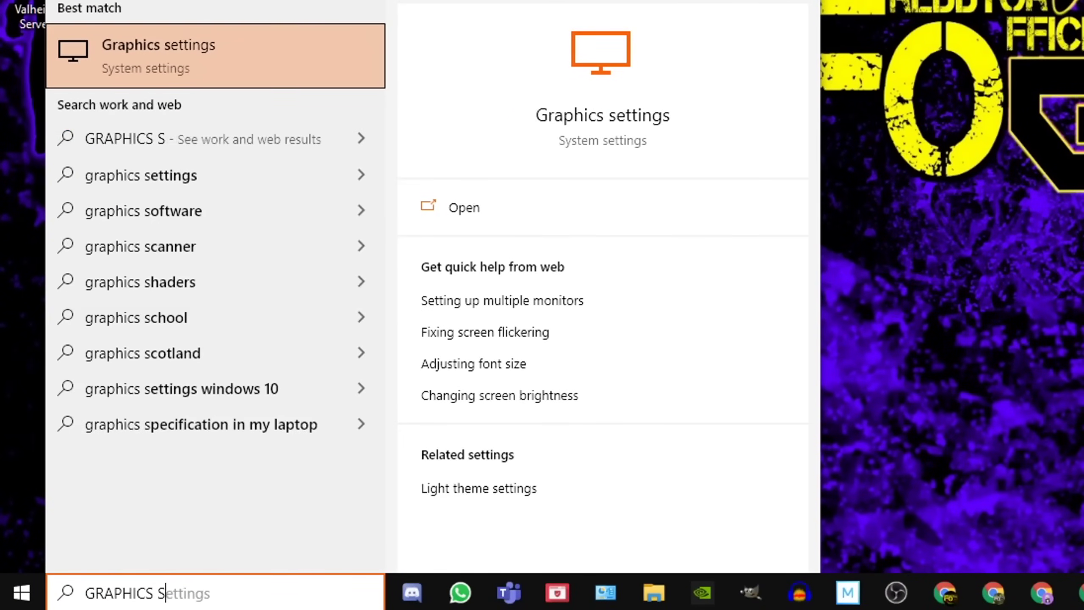
left_click(607, 123)
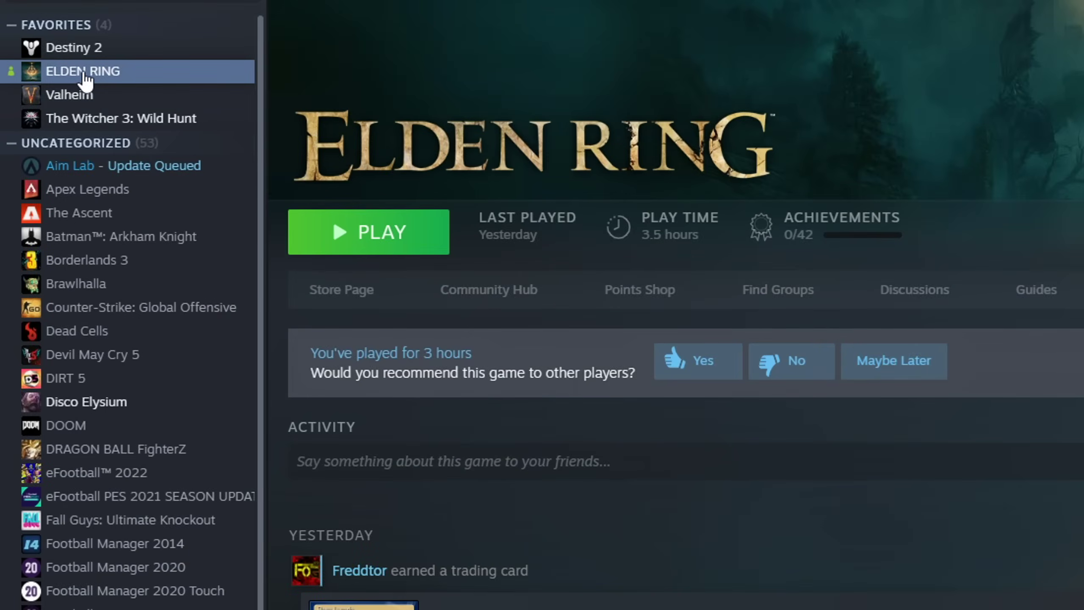
right_click(30, 119)
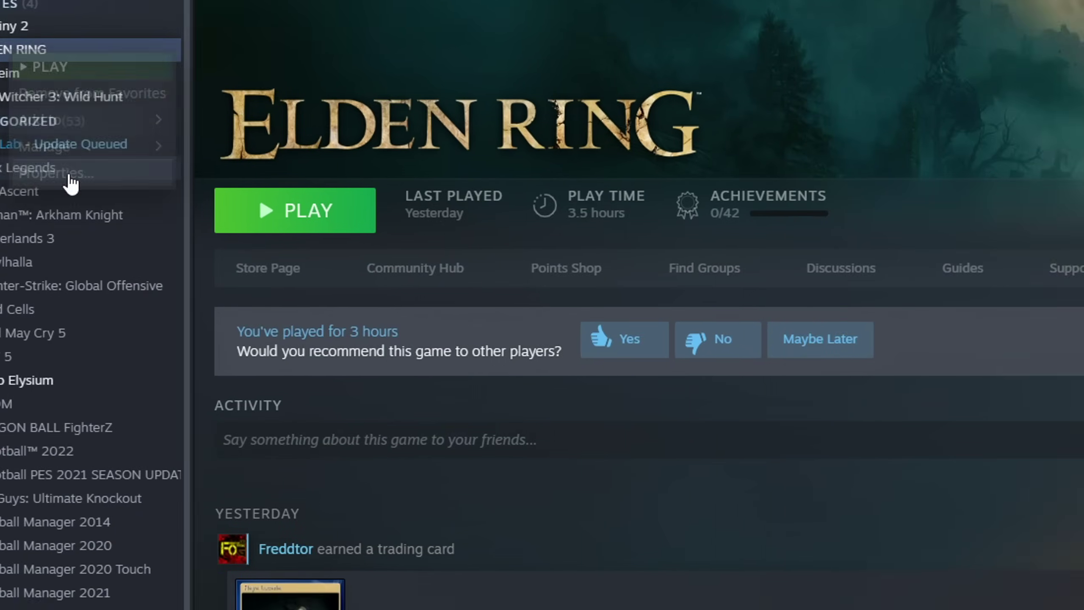
left_click(143, 195)
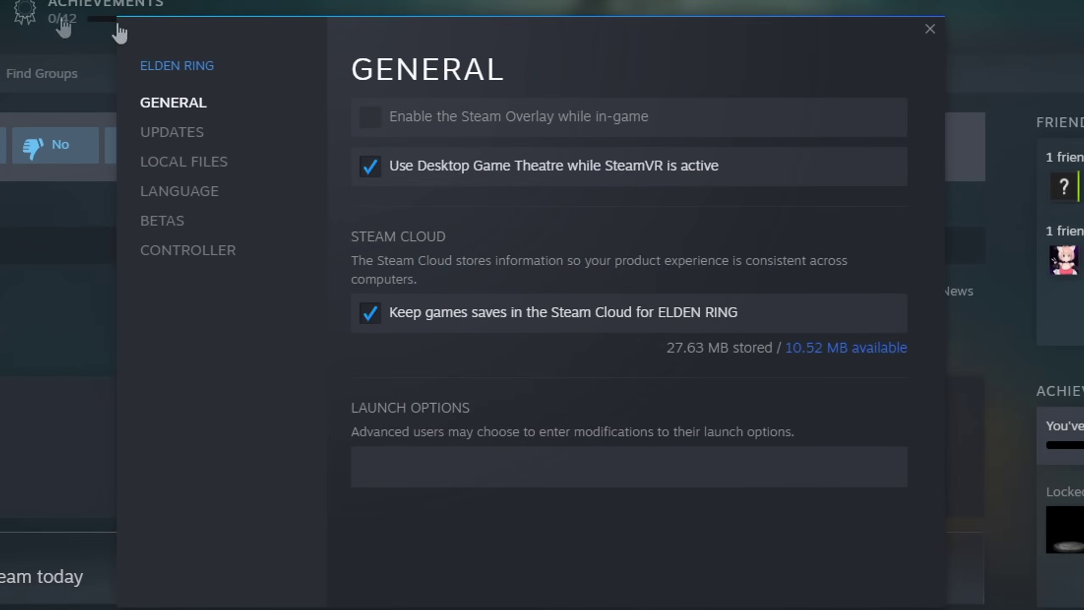
left_click(188, 162)
left_click(767, 121)
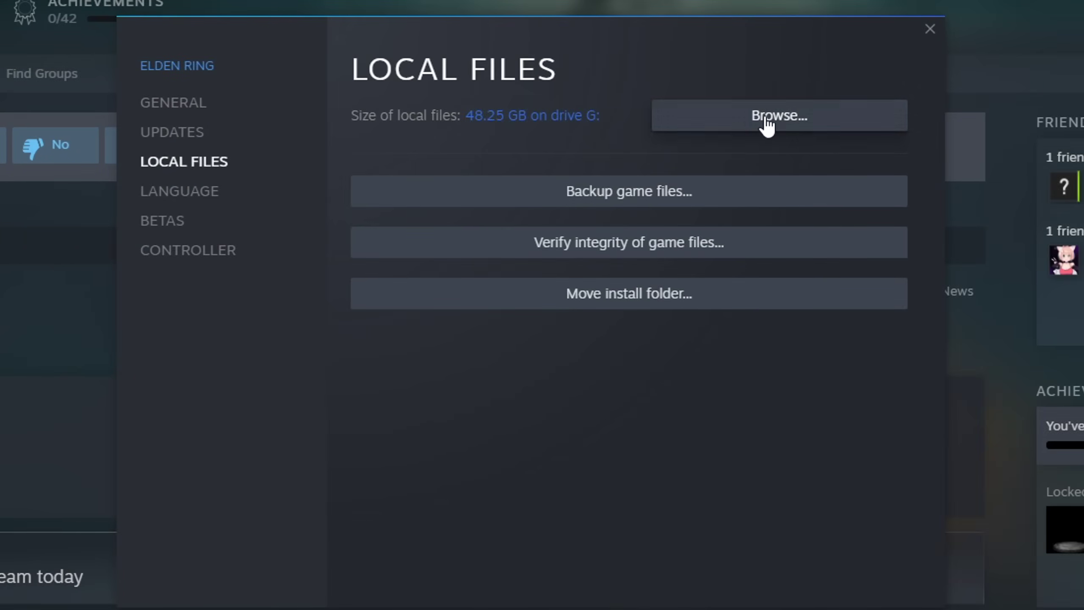
right_click(636, 67)
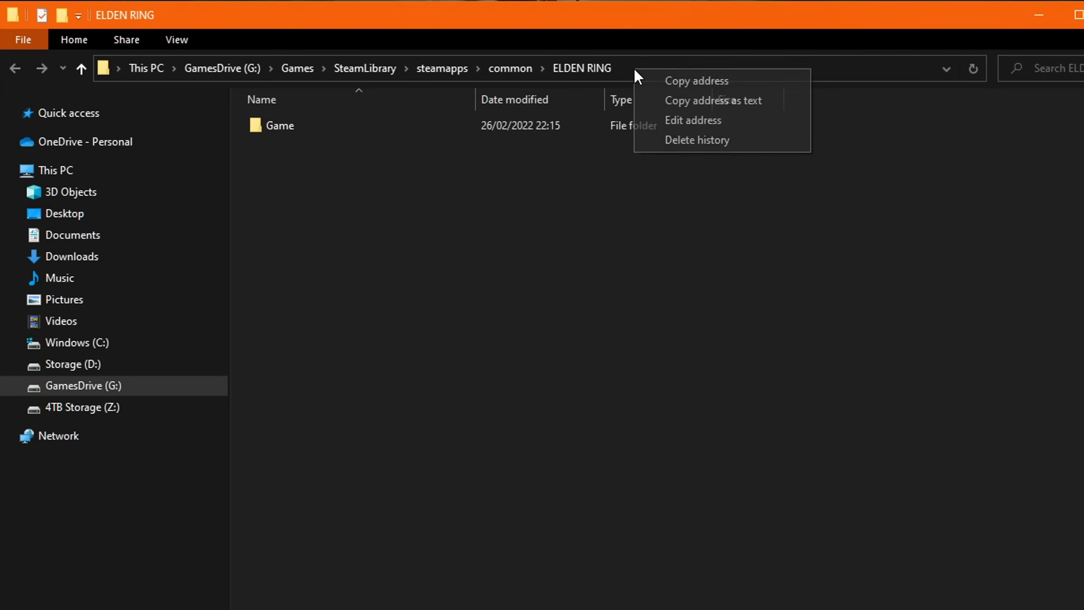
left_click(622, 67)
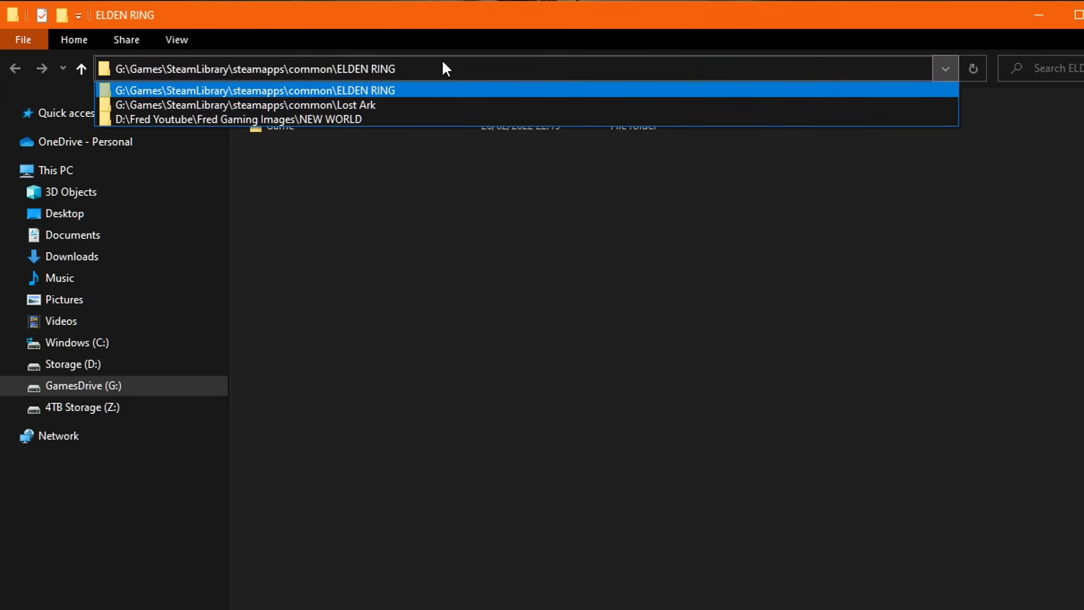
left_click_drag(434, 67, 44, 62)
right_click(244, 66)
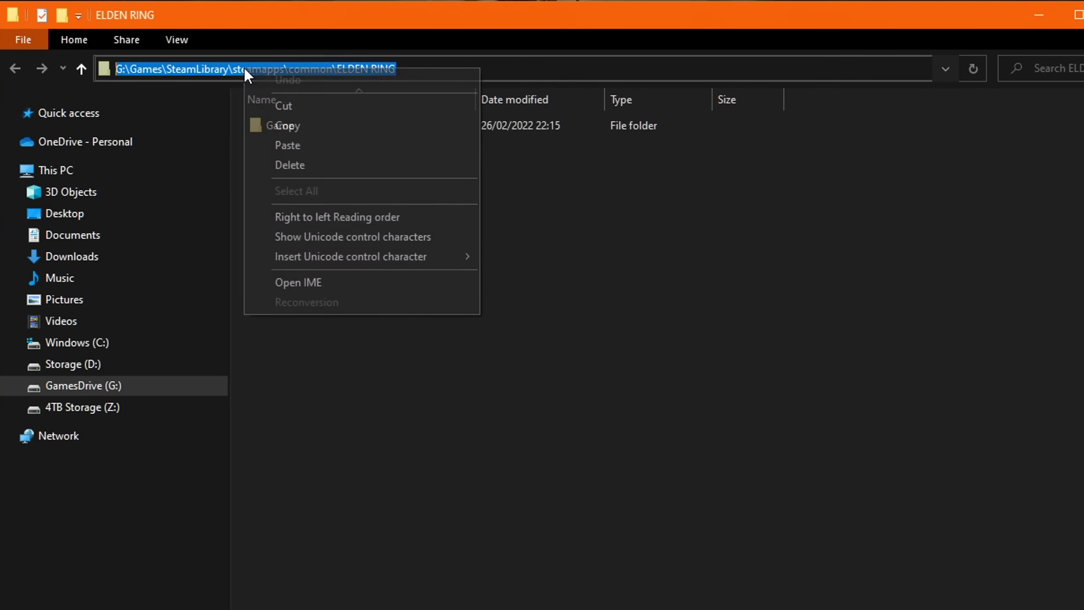
left_click(306, 124)
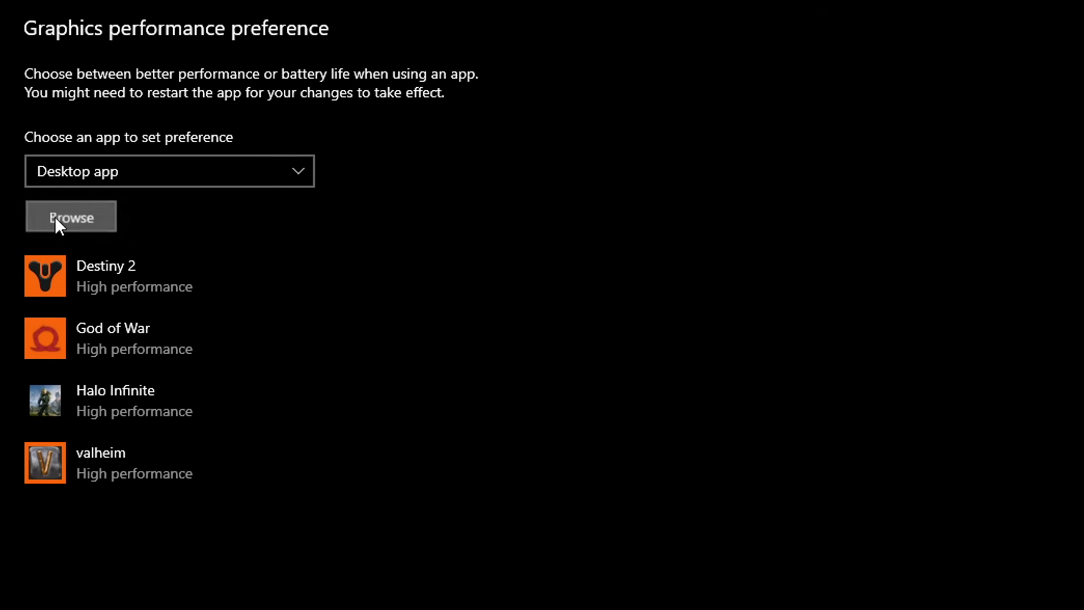
Add ELDEN RING\Game\eldenring.exe to the graphics preference list with High performance
left_click(45, 236)
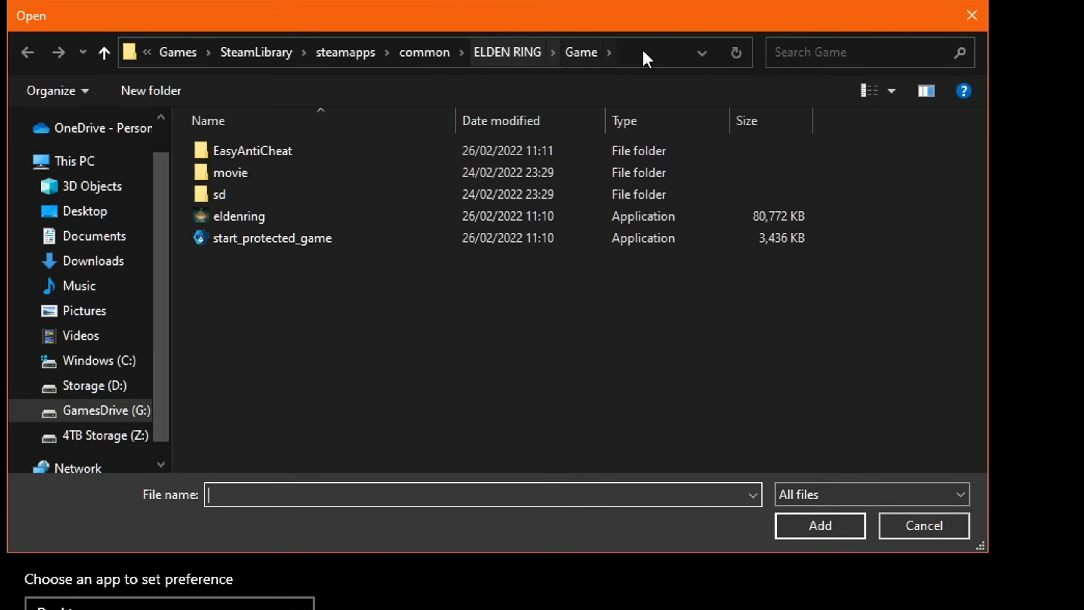
left_click(645, 54)
right_click(638, 59)
left_click(666, 142)
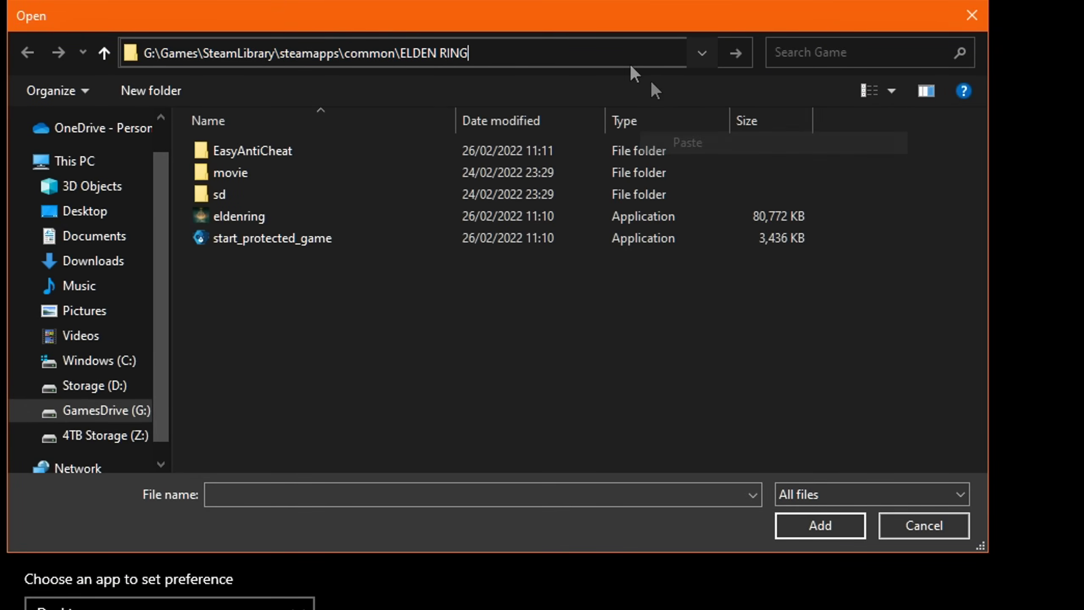
key("Return")
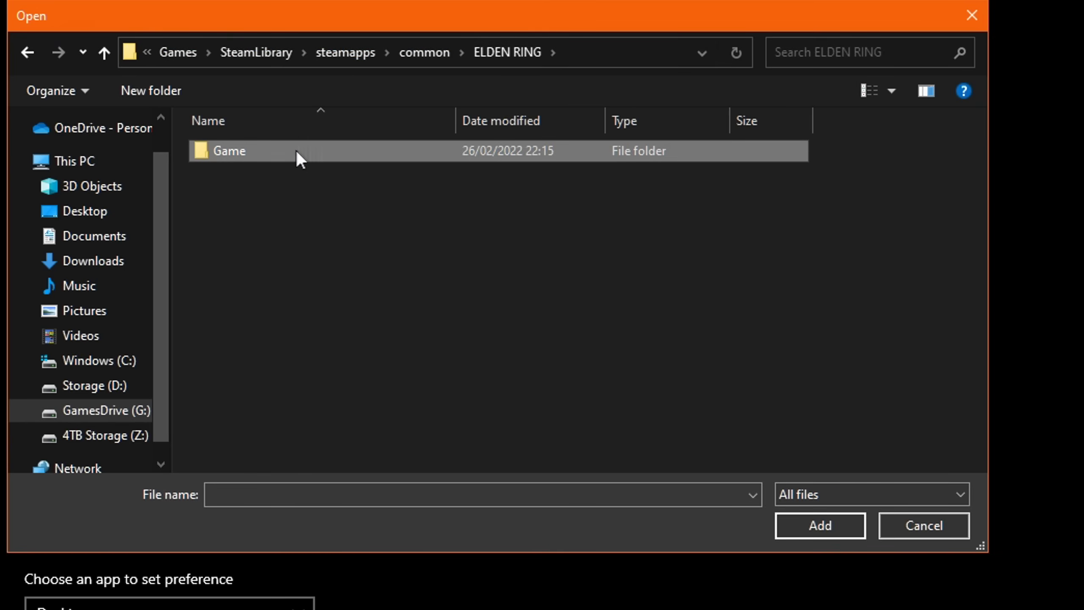
double_click(295, 152)
left_click(239, 216)
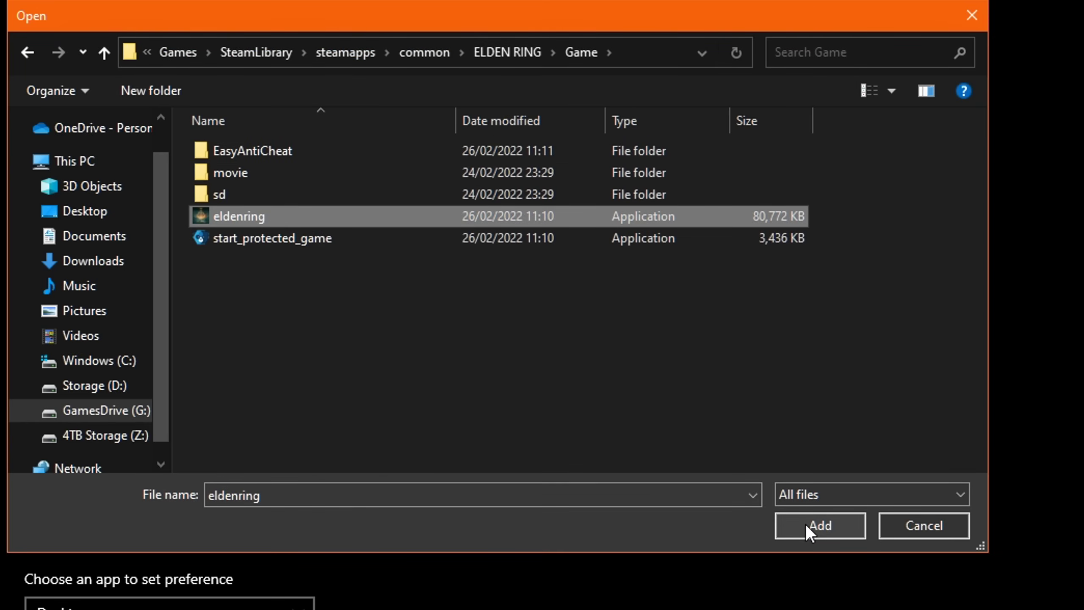
left_click(820, 525)
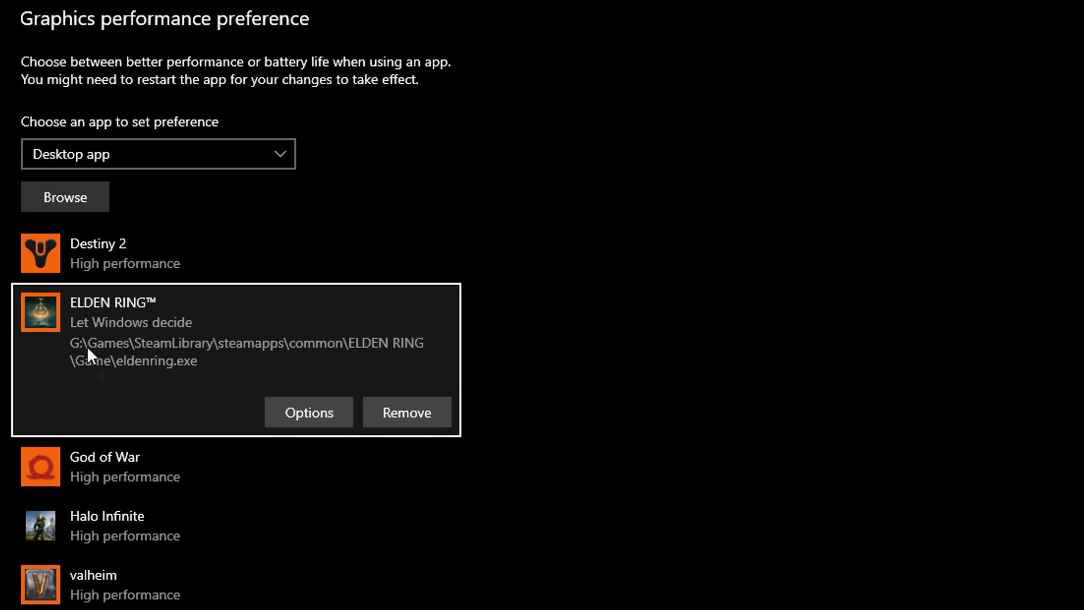
left_click(310, 412)
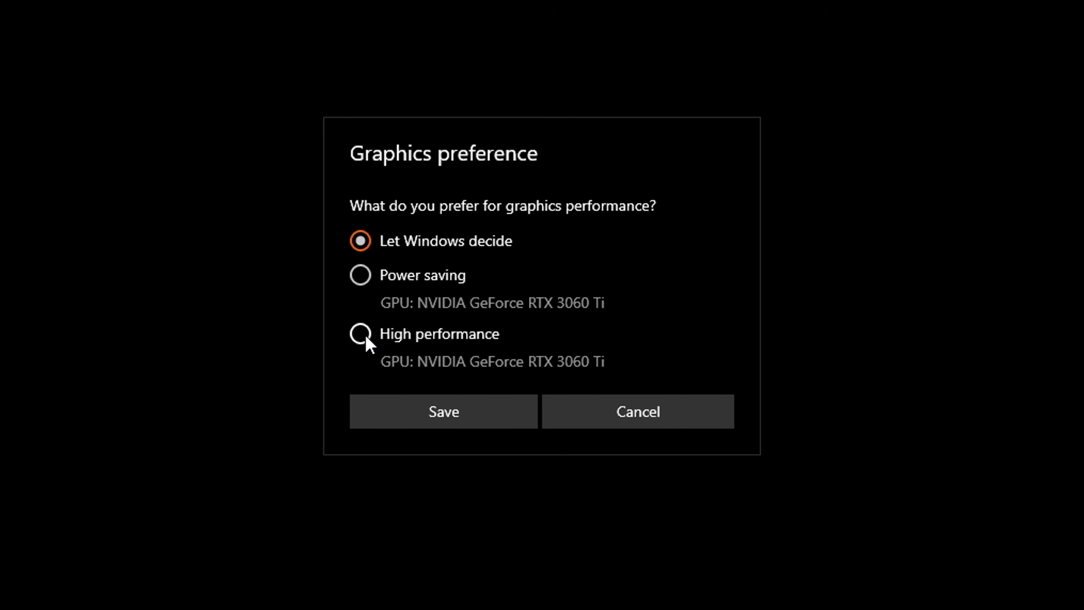
left_click(363, 336)
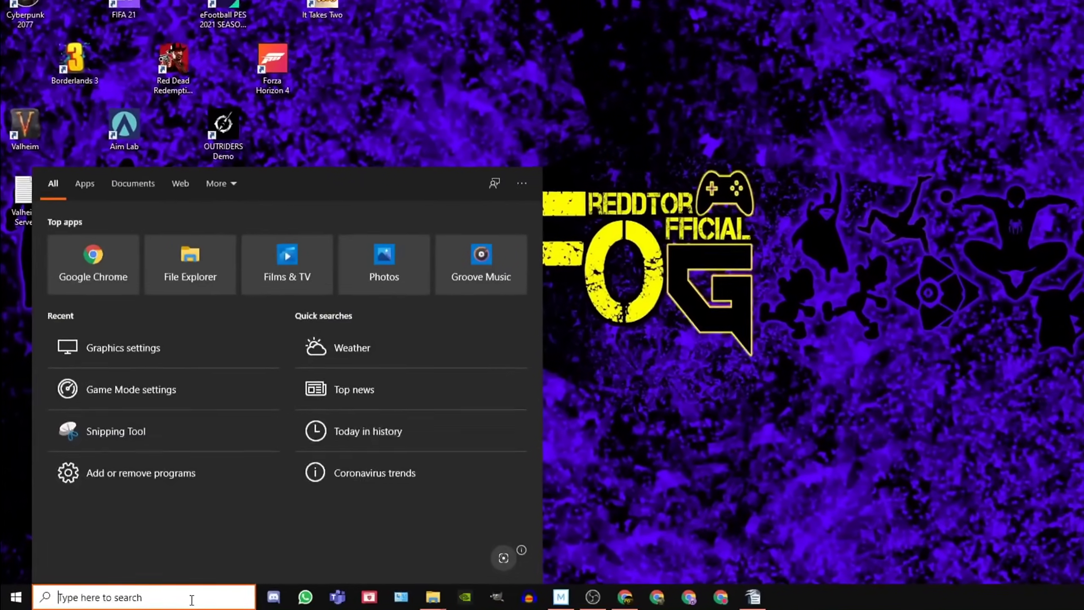
Review the High performance power plan settings and the Power Options list of plans
type("power plan")
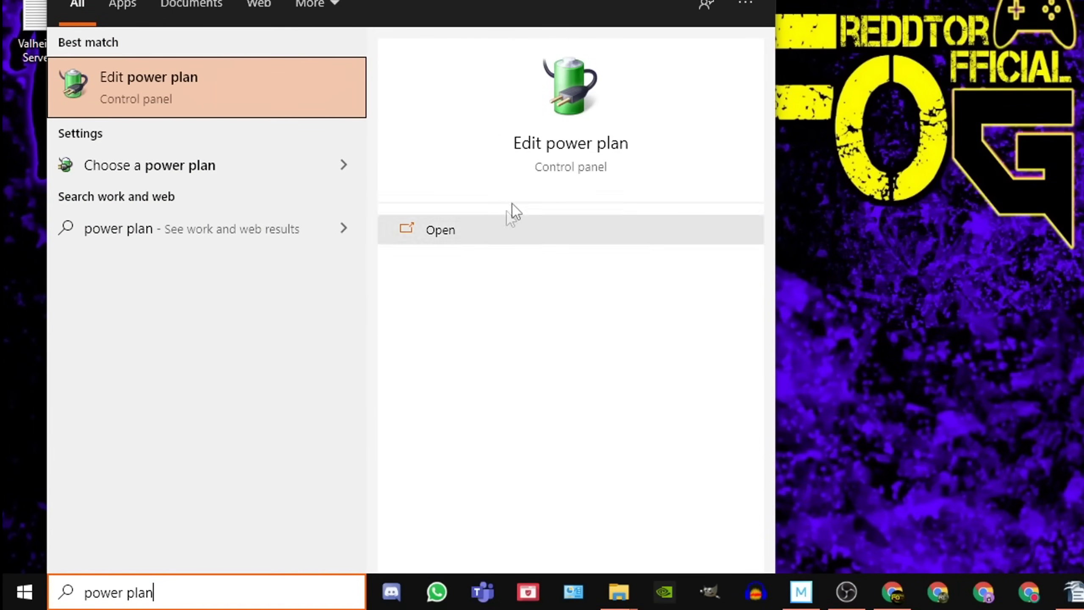
left_click(562, 144)
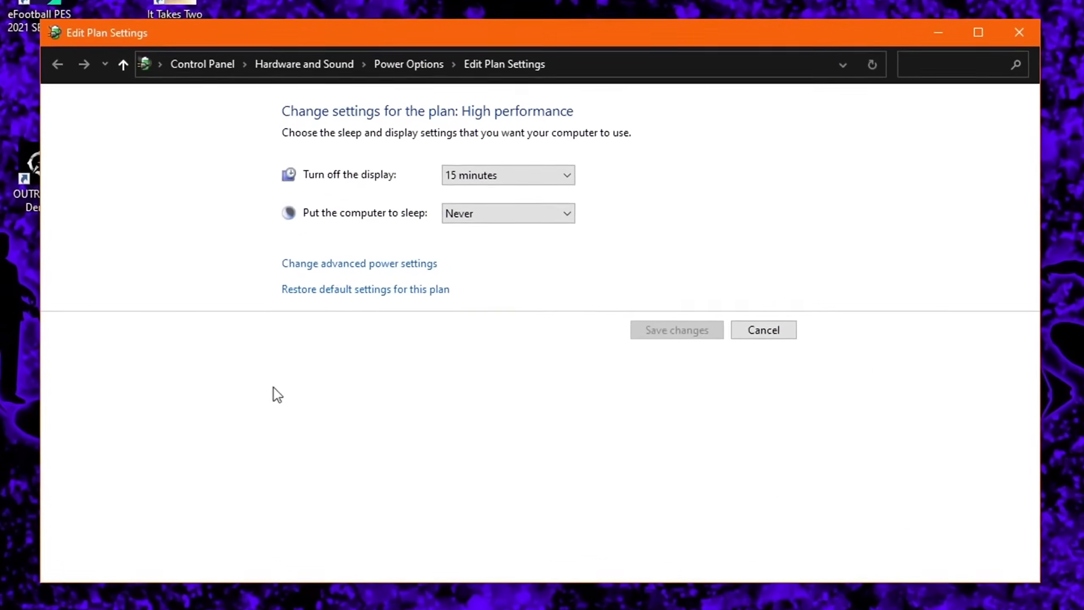
left_click(412, 54)
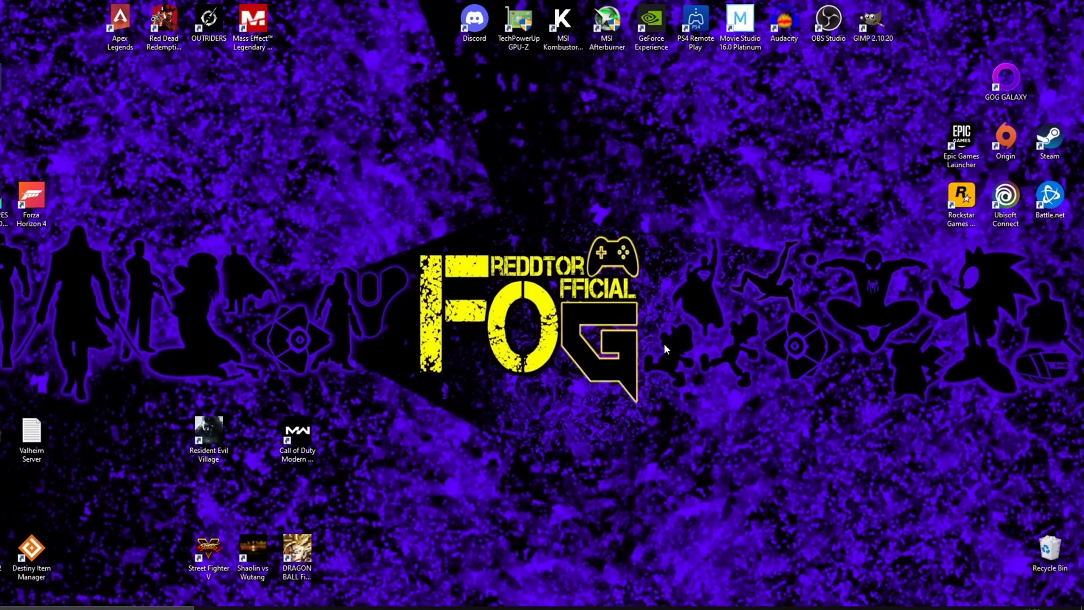
key("super+p")
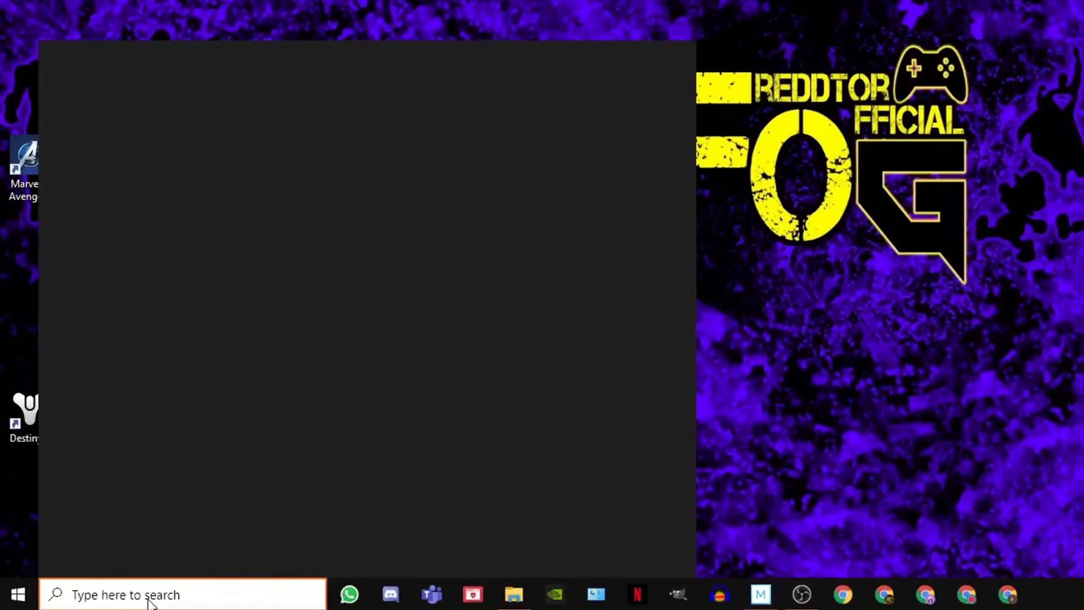
Set 'Let apps run in the background' to Off under Settings > Privacy > Background apps
type("settings")
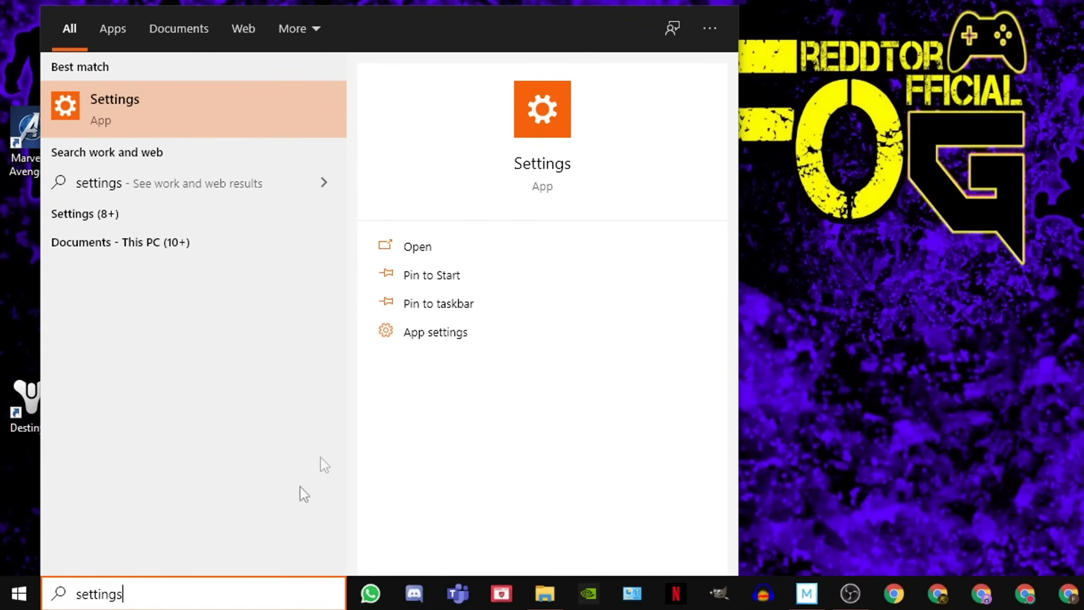
left_click(533, 158)
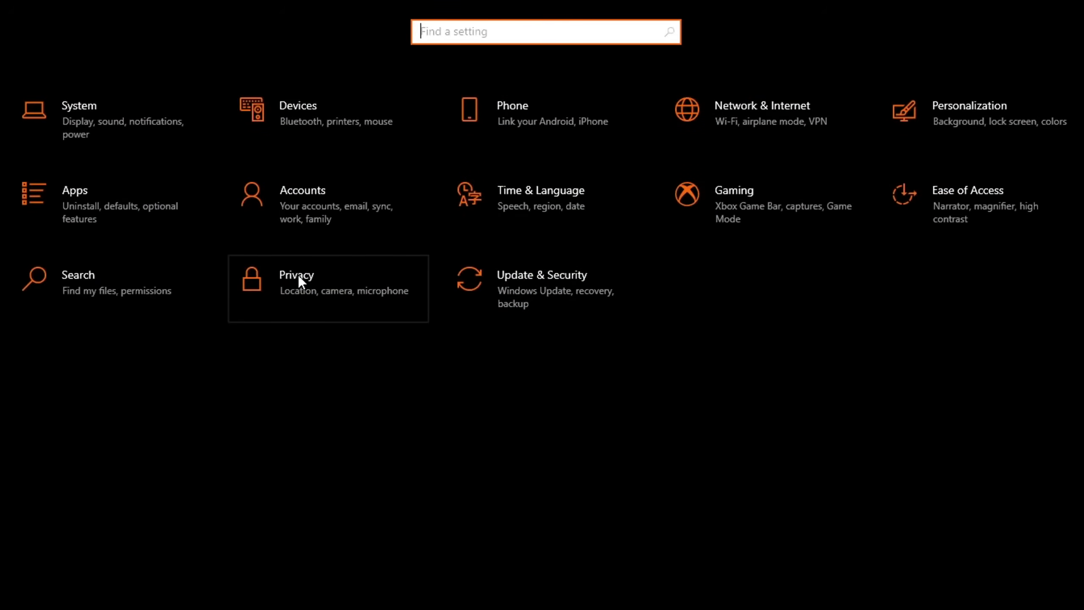
left_click(298, 277)
scroll(100, 512, "down", 8)
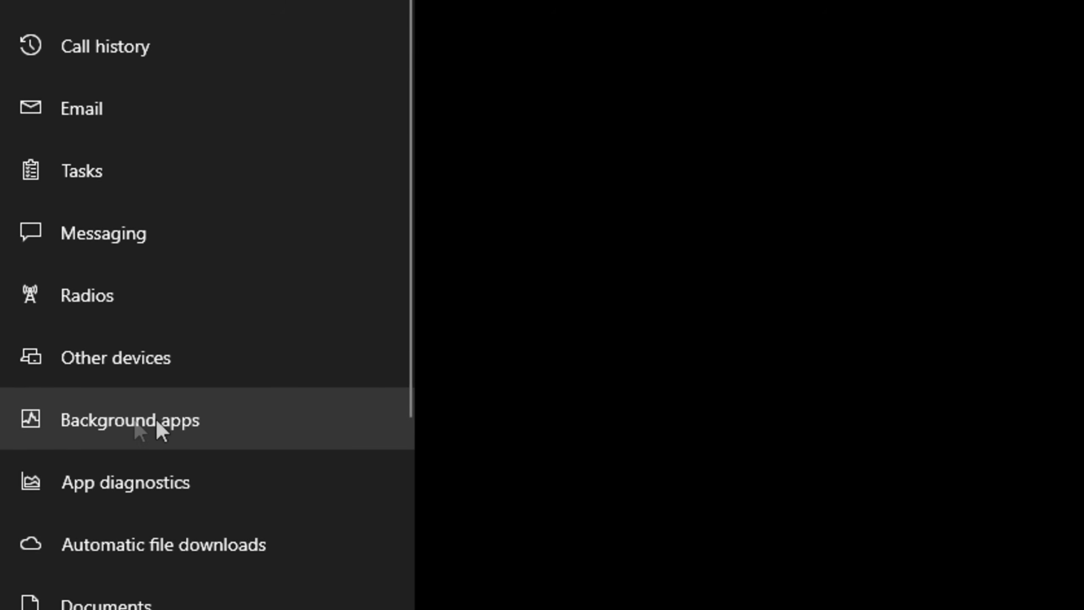
left_click(175, 422)
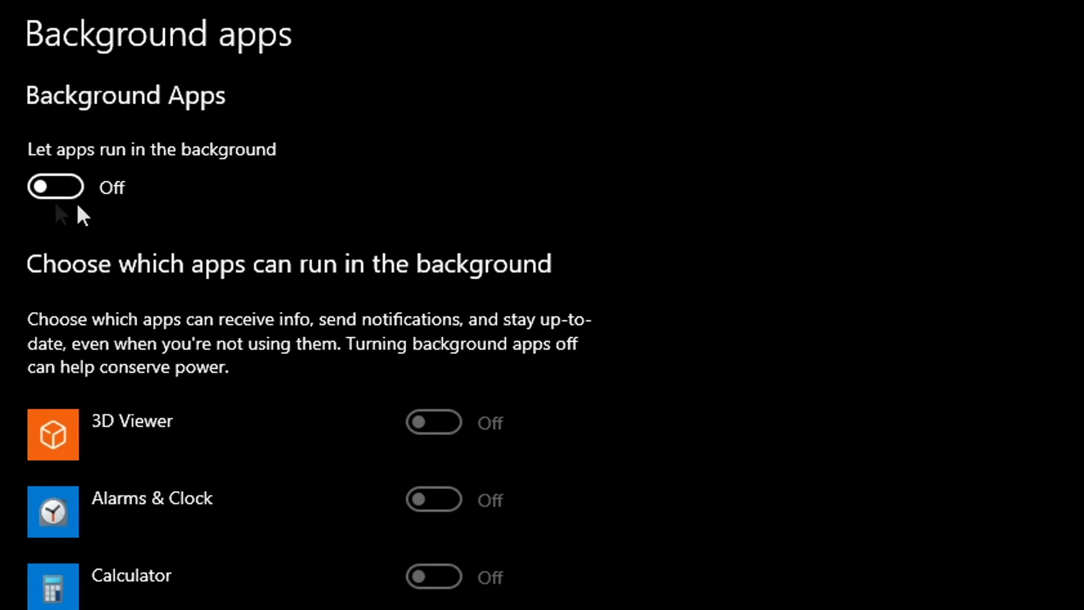
left_click(69, 193)
left_click(68, 193)
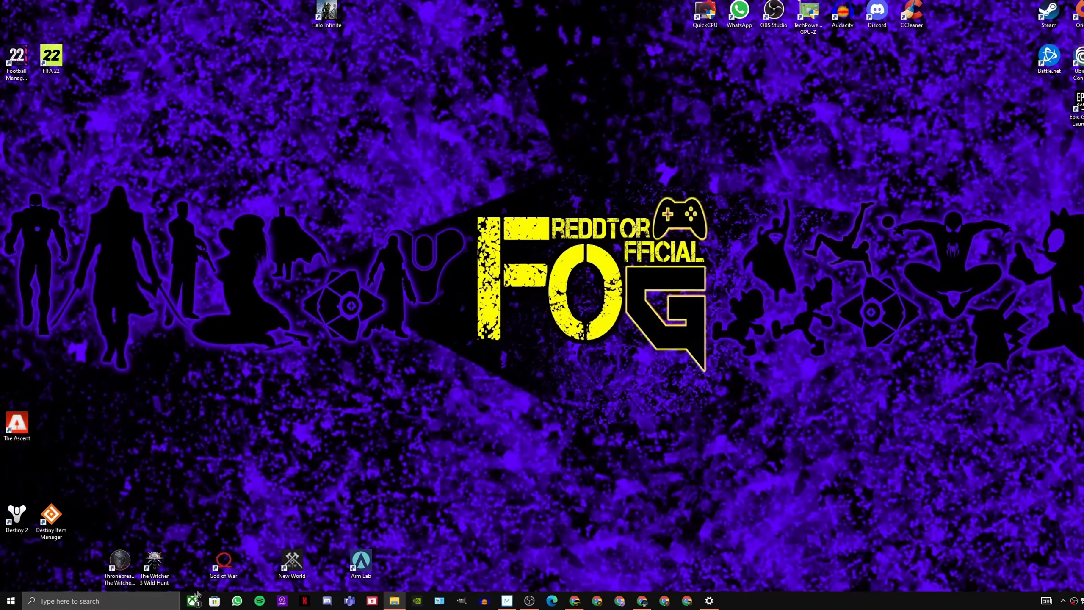
Launch the Registry Editor by running REGEDIT from the Run dialog
left_click(94, 601)
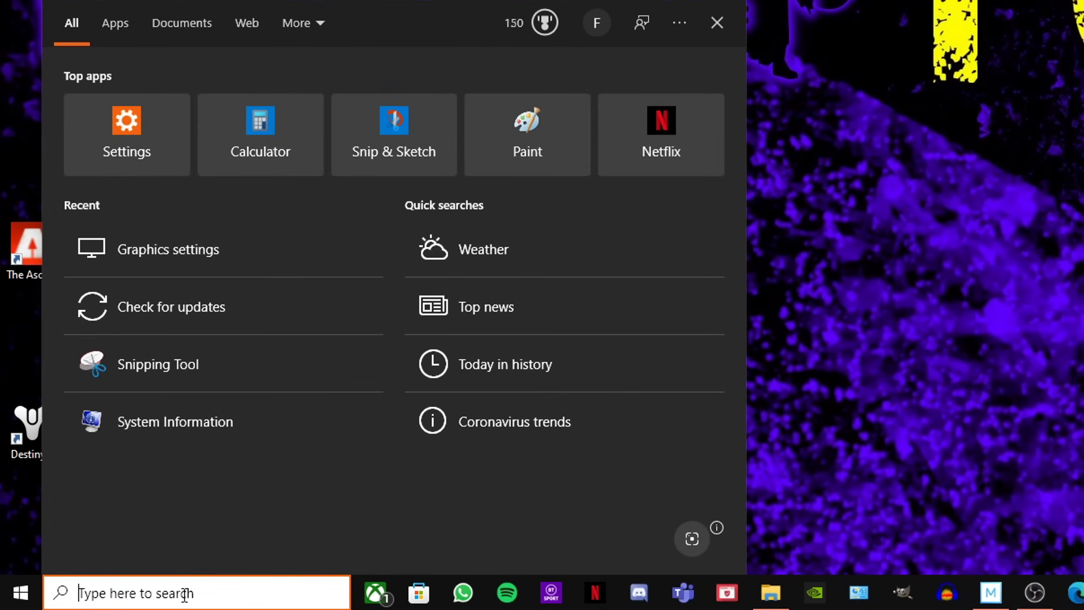
type("RUN")
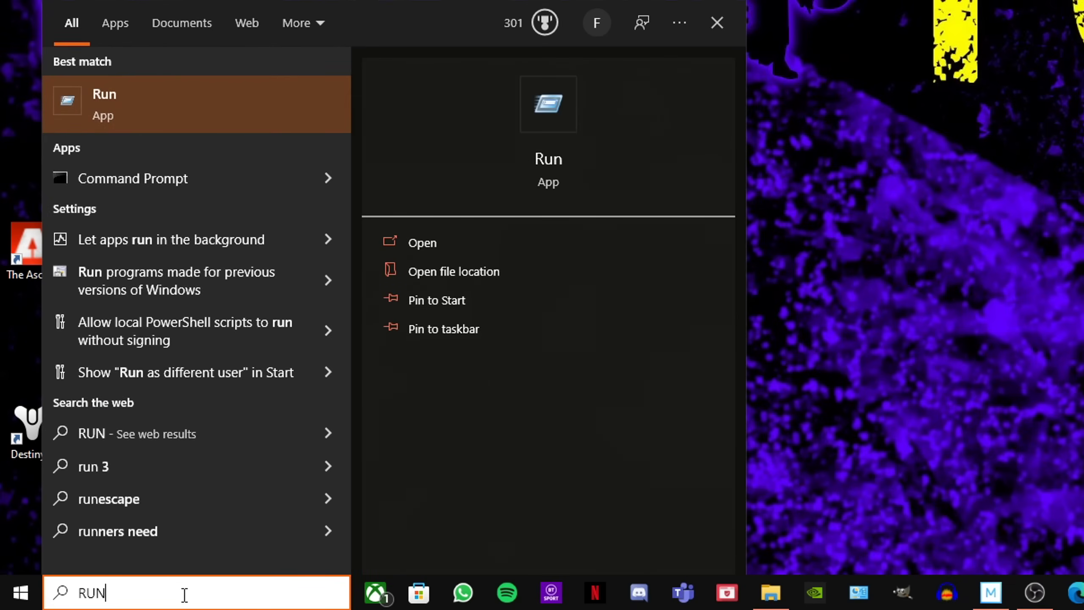
key("Return")
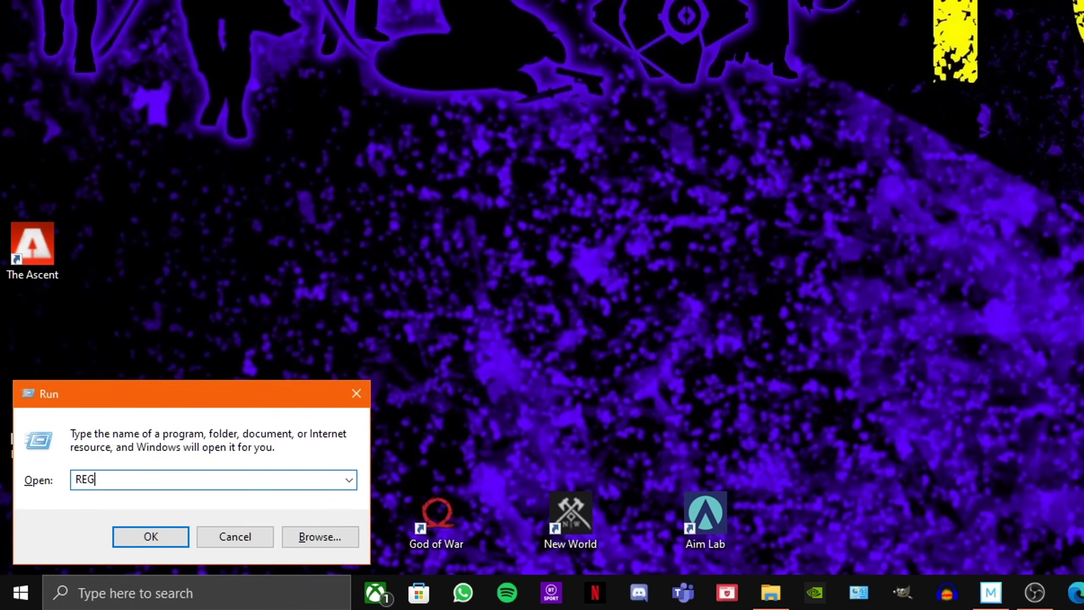
key("Return")
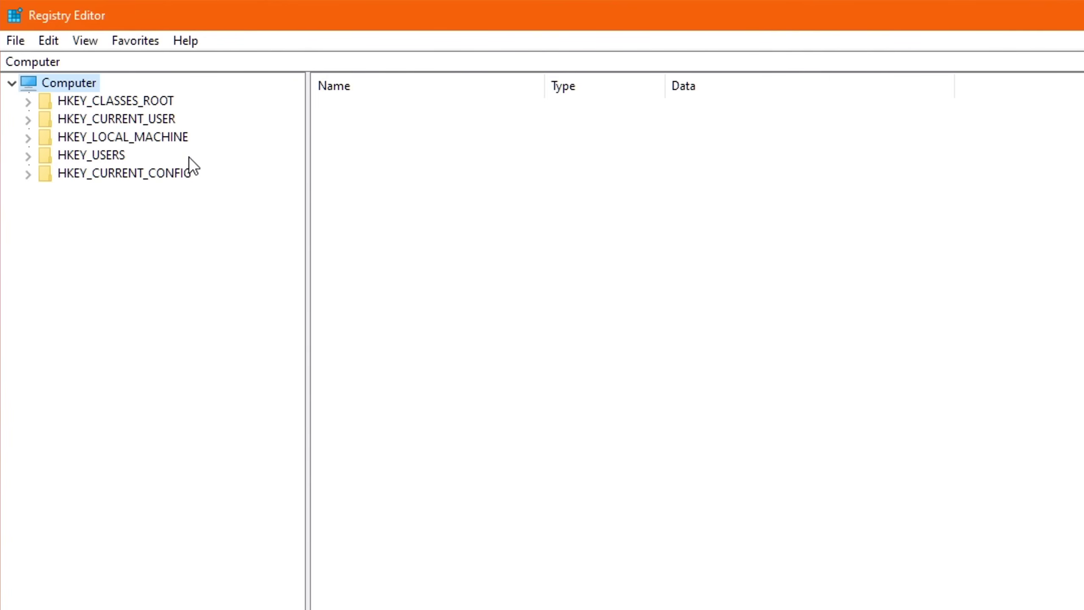
Navigate HKEY_LOCAL_MACHINE\SOFTWARE\Microsoft\Windows NT\CurrentVersion\Multimedia and select SystemProfile
double_click(77, 139)
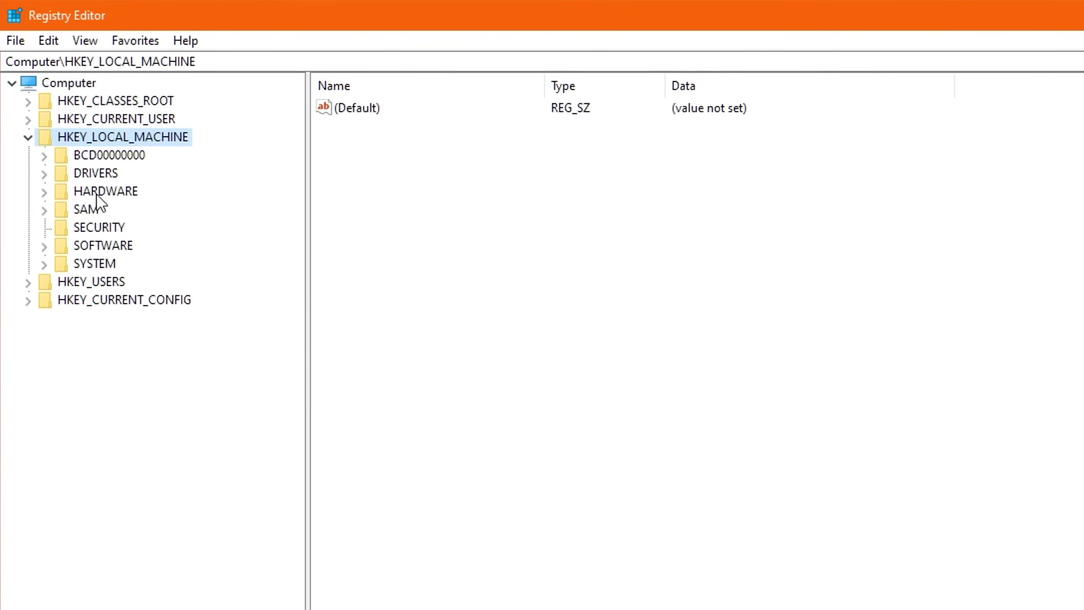
double_click(91, 247)
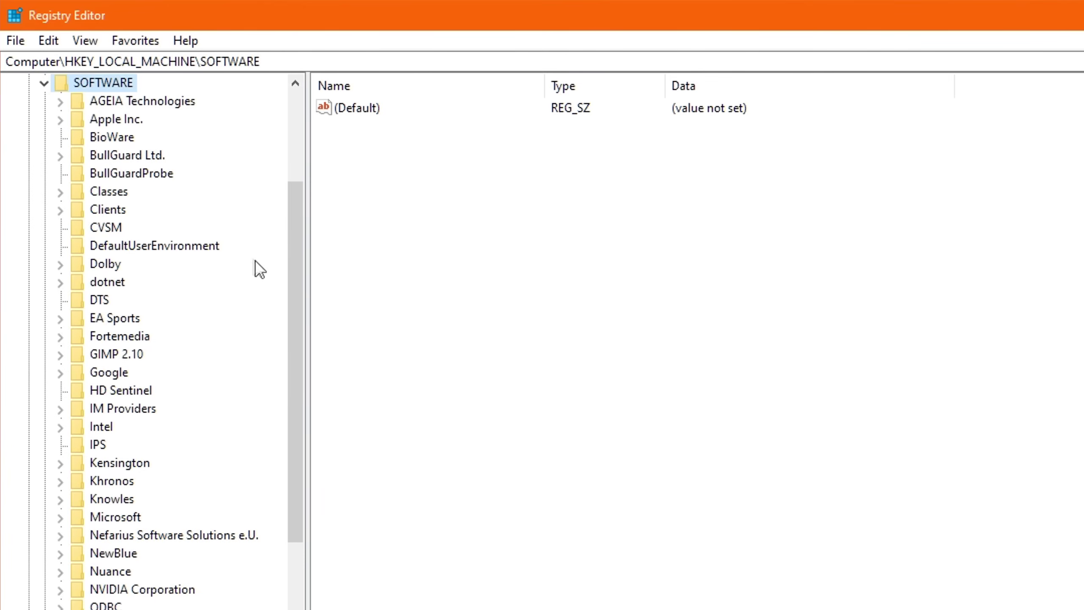
left_click_drag(289, 273, 287, 443)
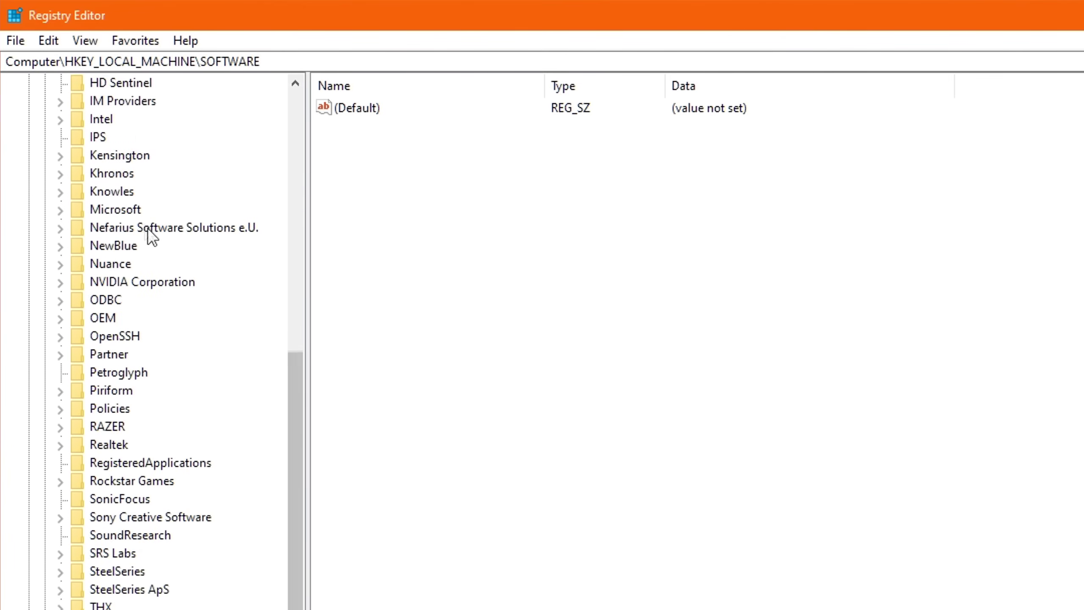
left_click(115, 209)
double_click(91, 210)
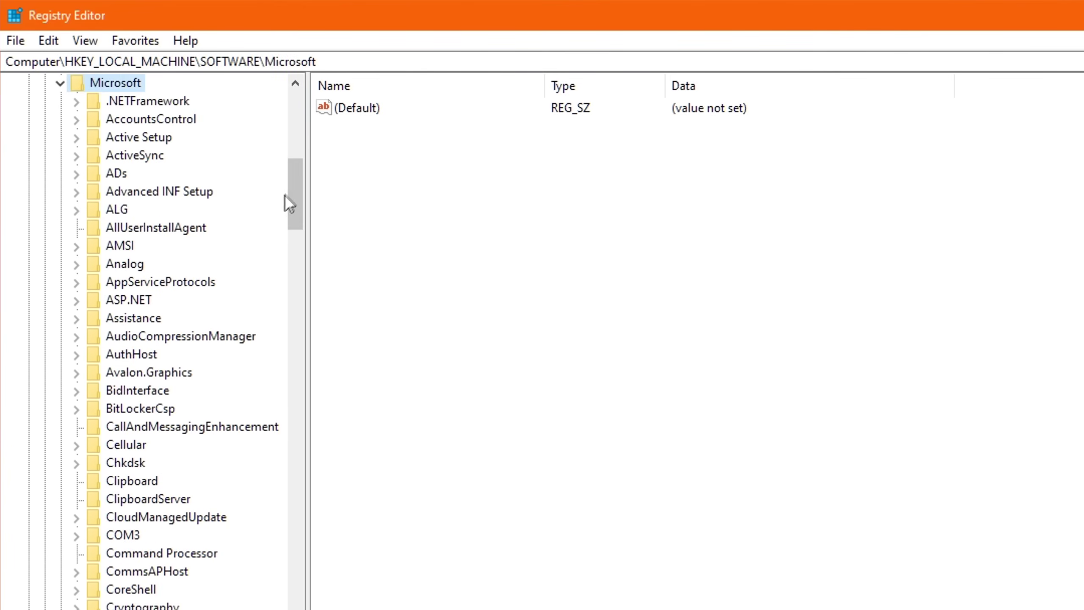
left_click_drag(289, 204, 304, 601)
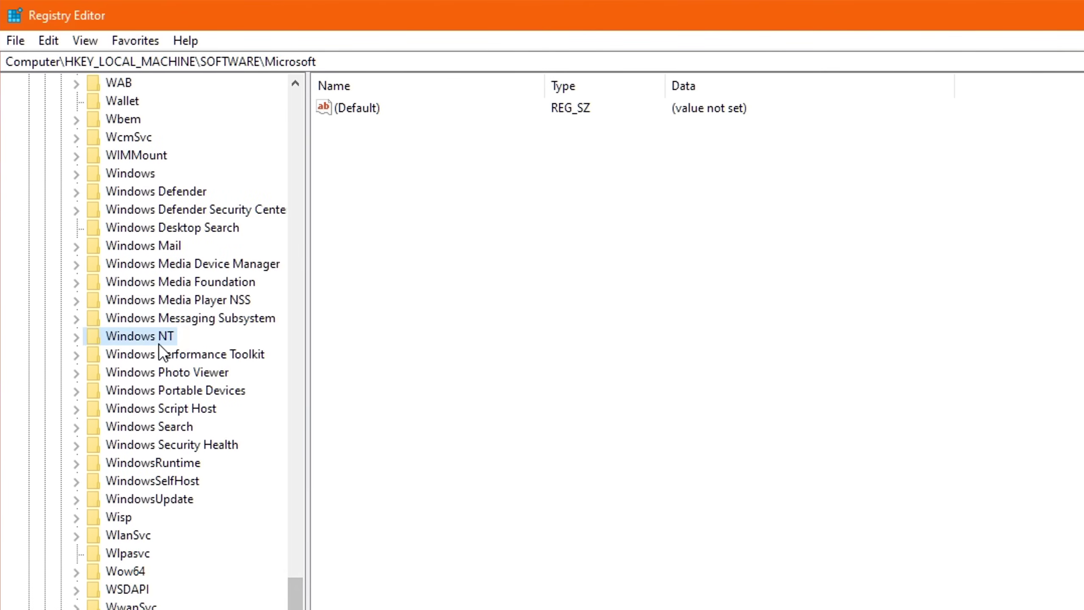
double_click(120, 340)
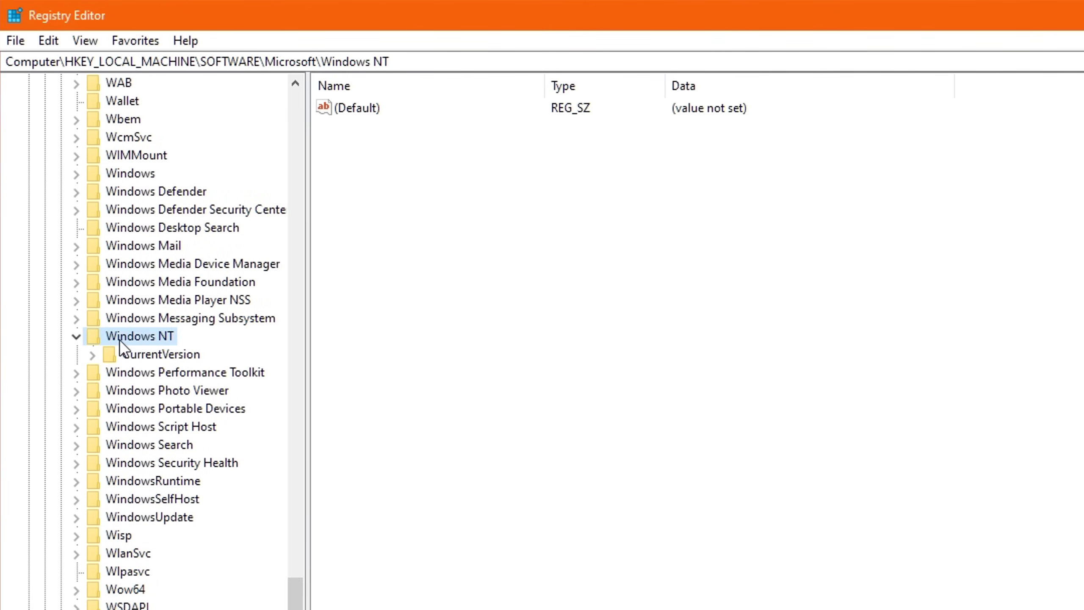
left_click(139, 354)
double_click(153, 353)
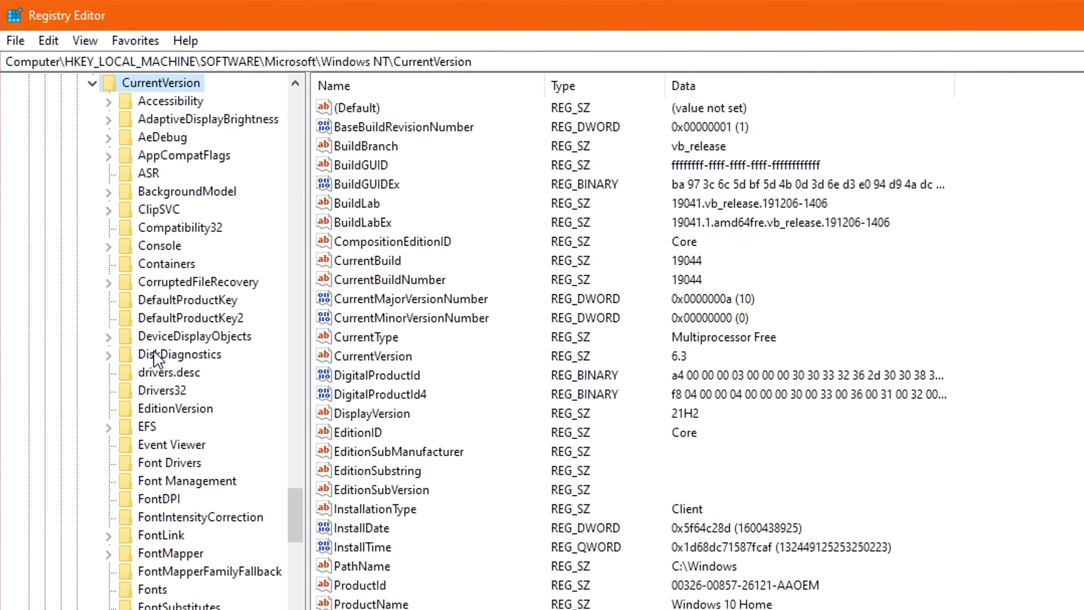
left_click_drag(300, 519, 307, 560)
double_click(179, 377)
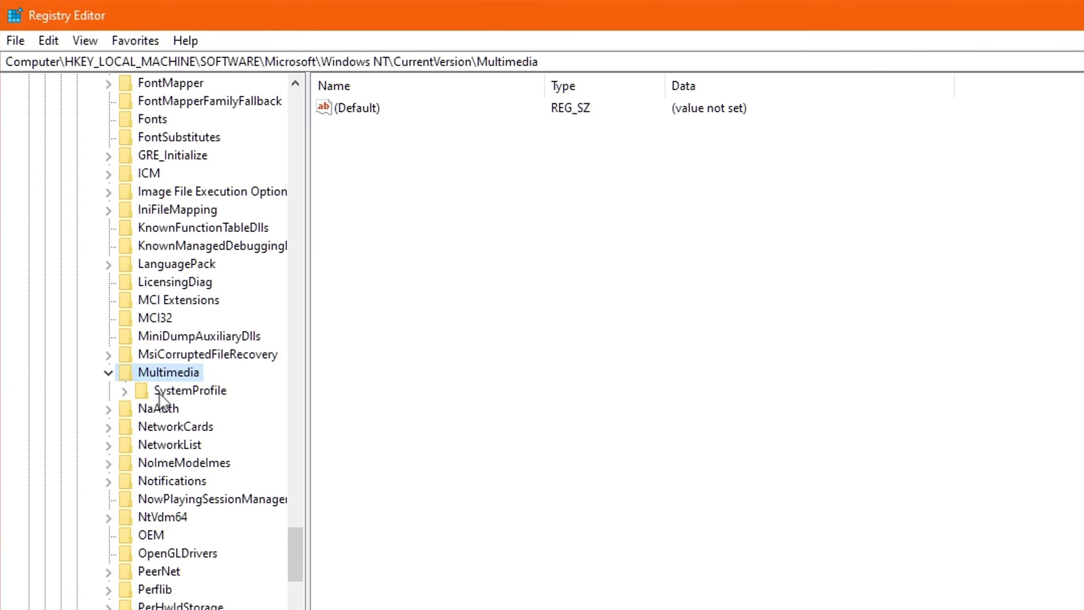
left_click(206, 391)
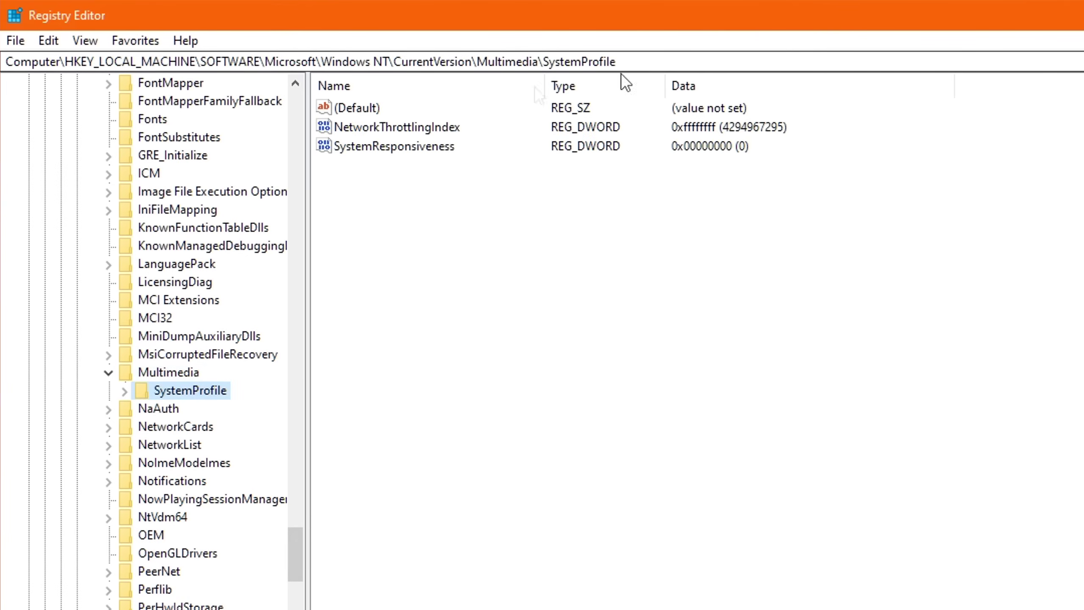
Set NetworkThrottlingIndex to FFFFFFFF
left_click(384, 128)
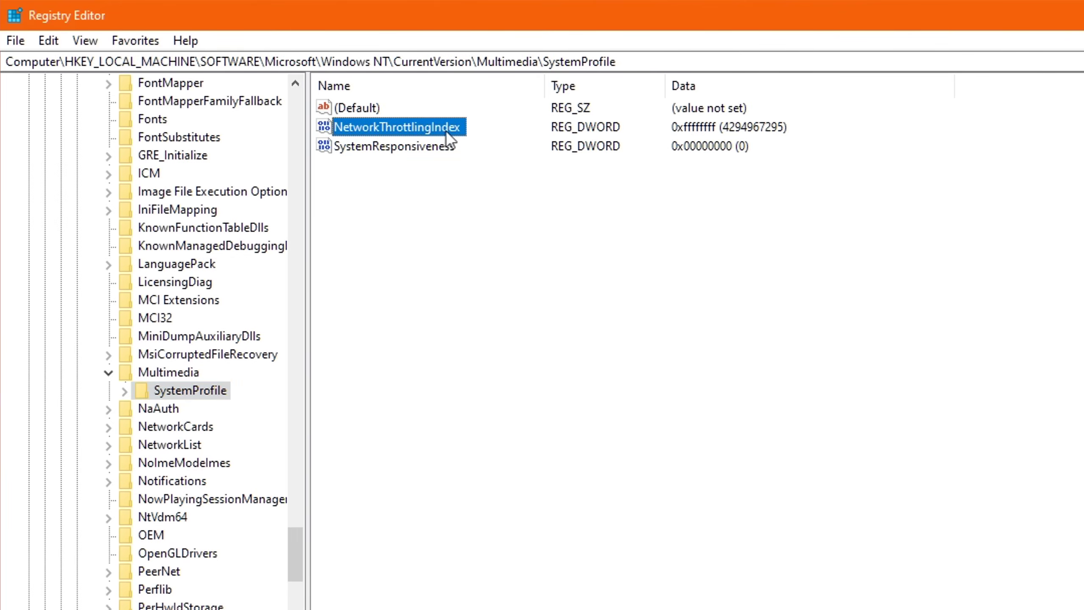
left_click(384, 145)
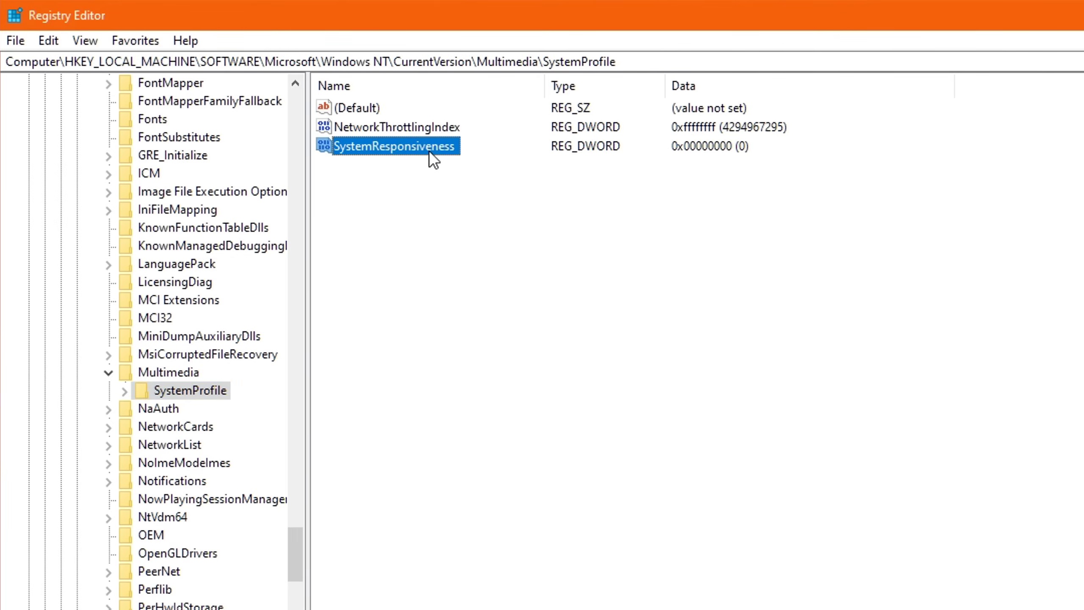
left_click(406, 129)
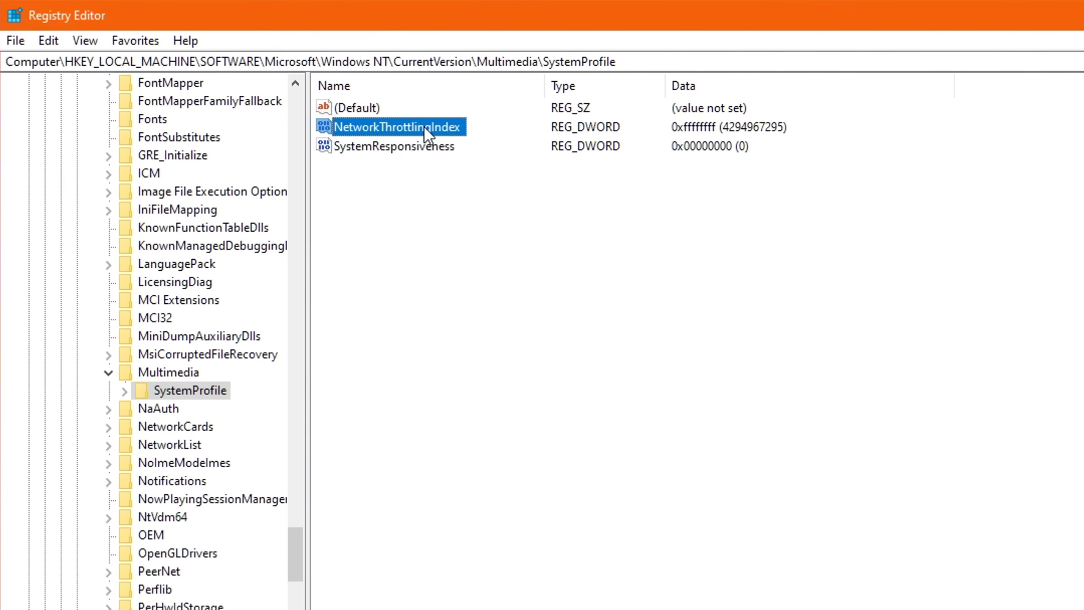
double_click(413, 128)
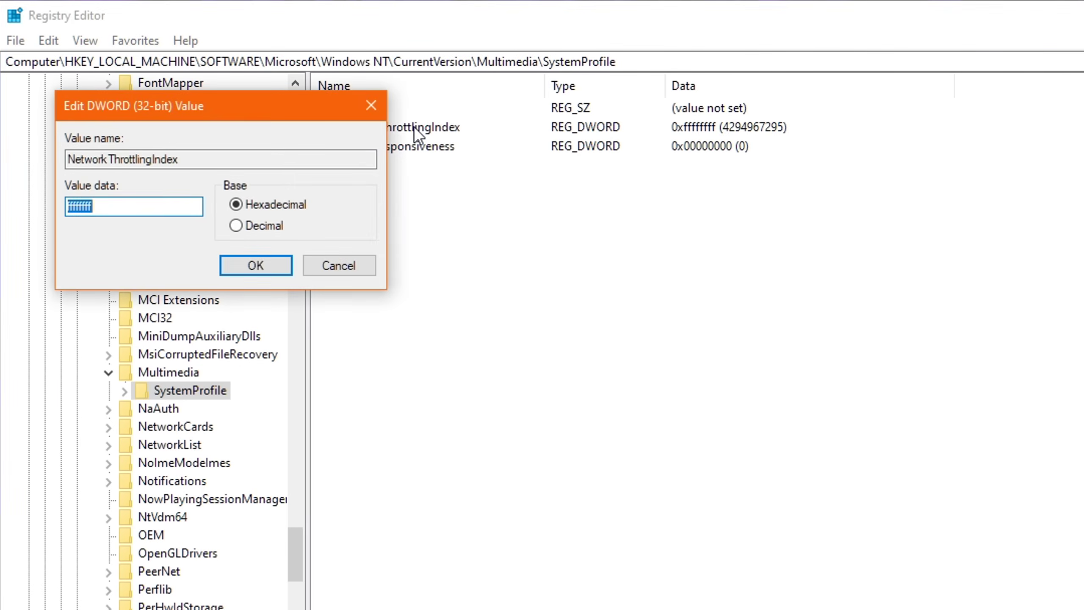
left_click_drag(295, 112, 676, 232)
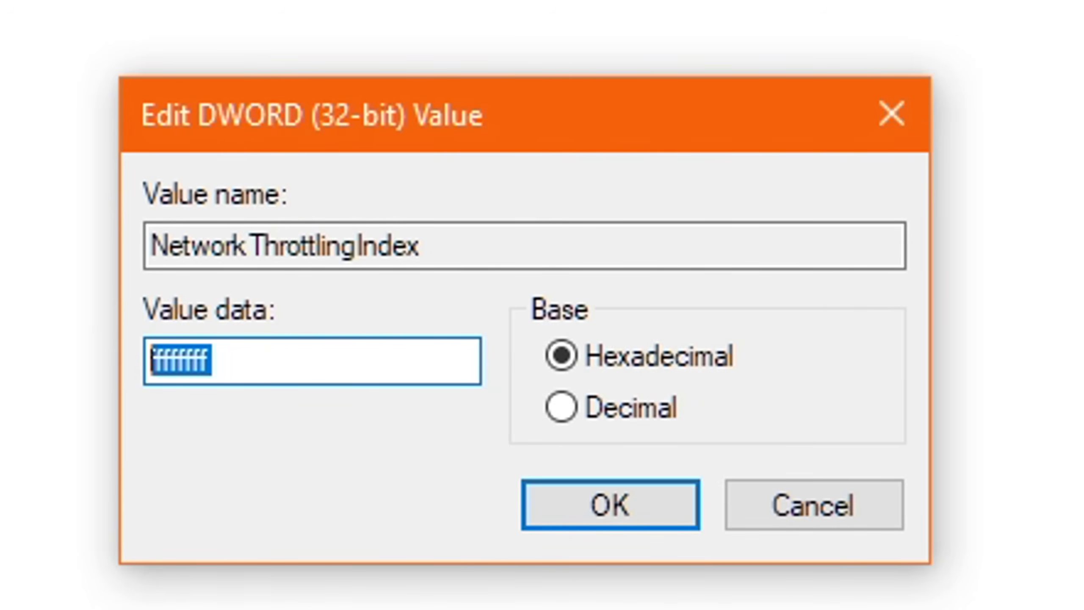
type("FFFFFF")
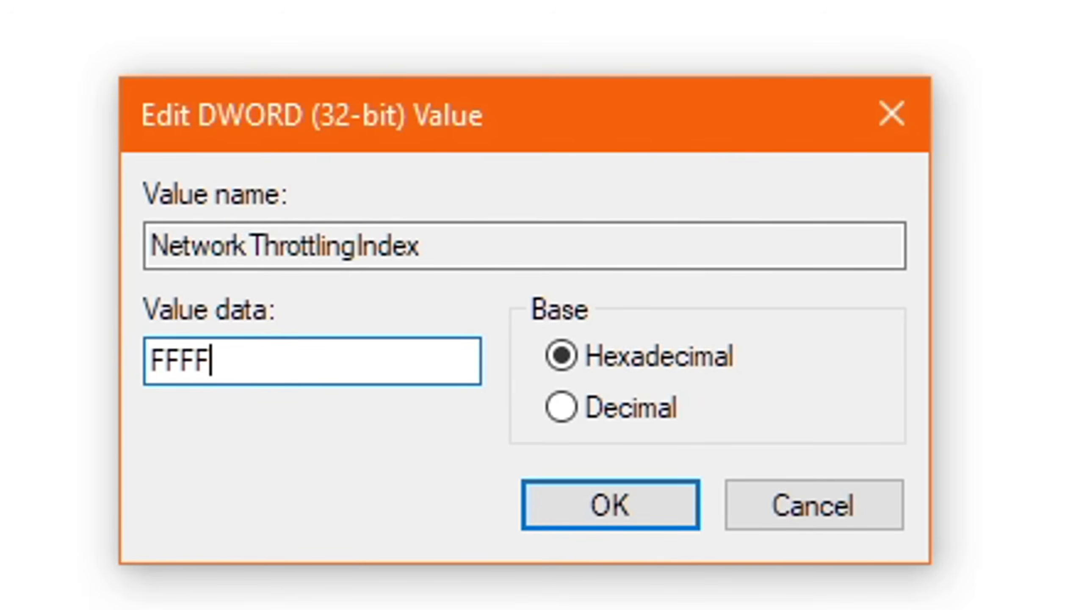
type("FF")
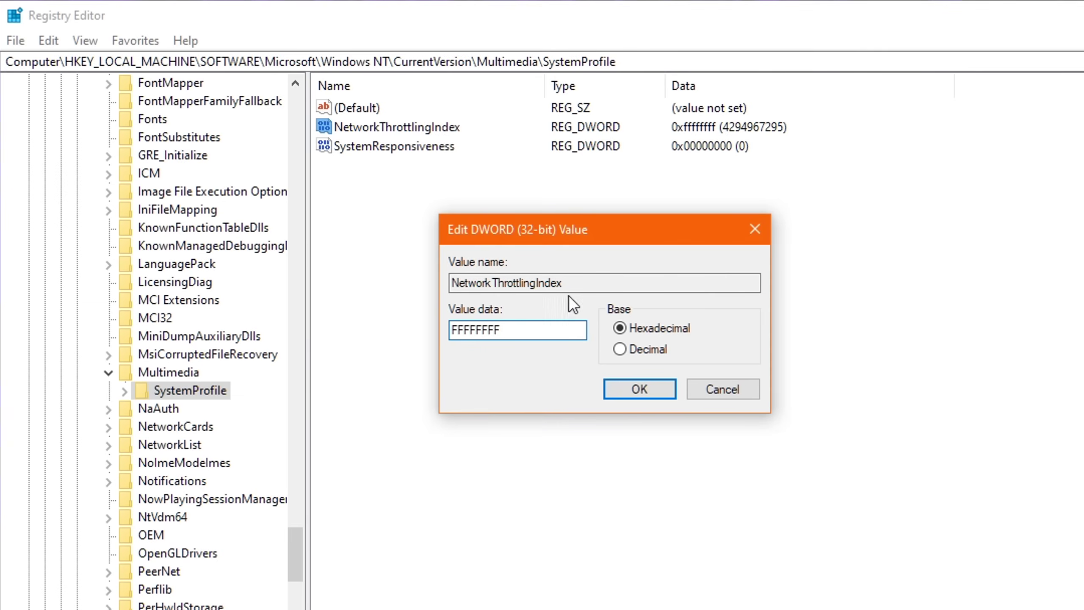
left_click(650, 394)
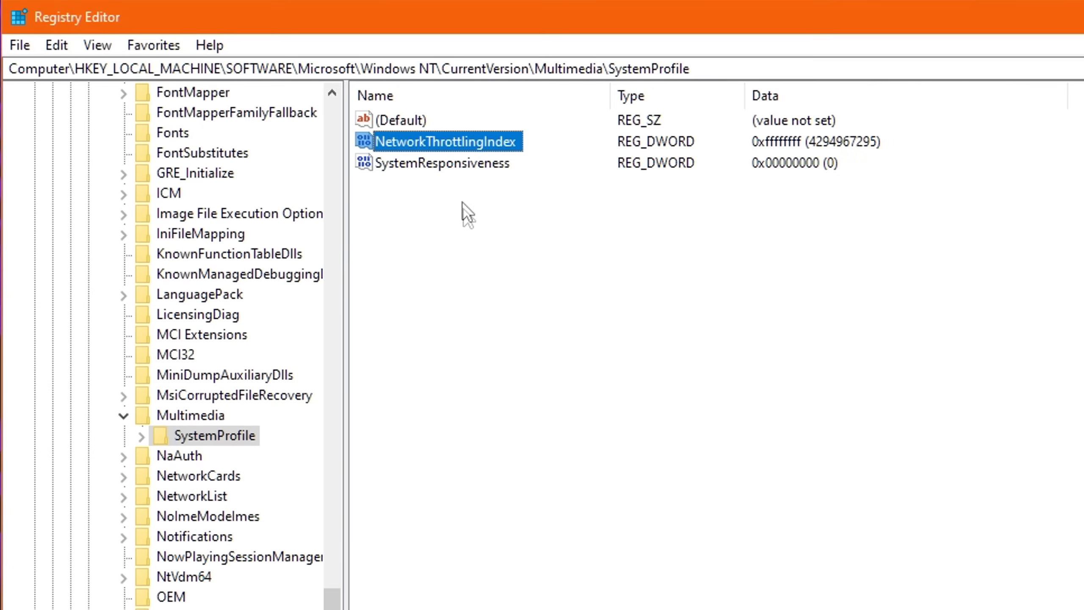
Confirm SystemResponsiveness stays at 0
left_click(402, 153)
double_click(439, 168)
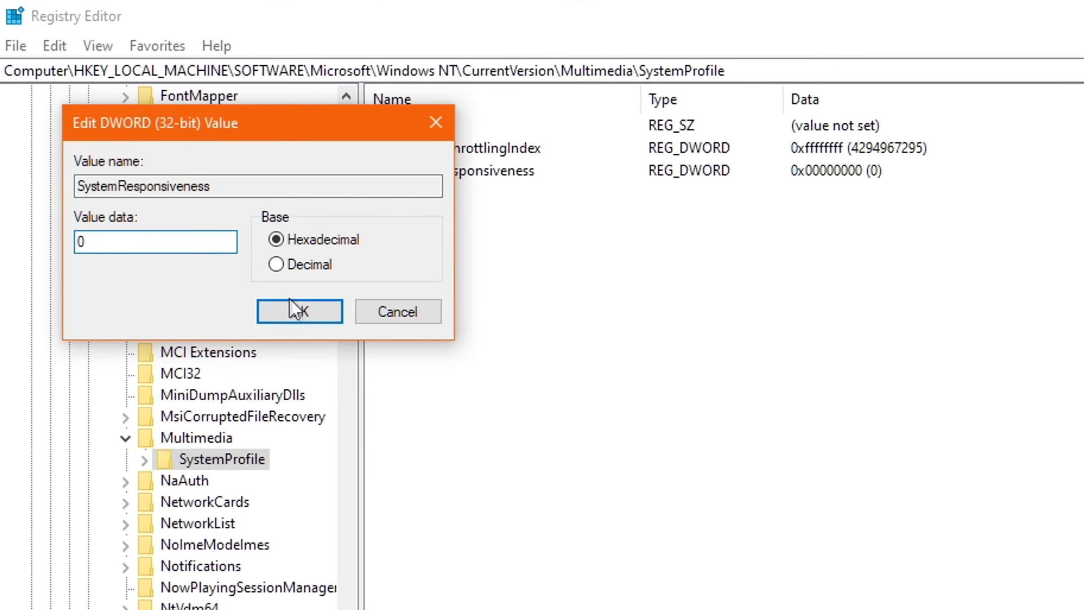
left_click(302, 307)
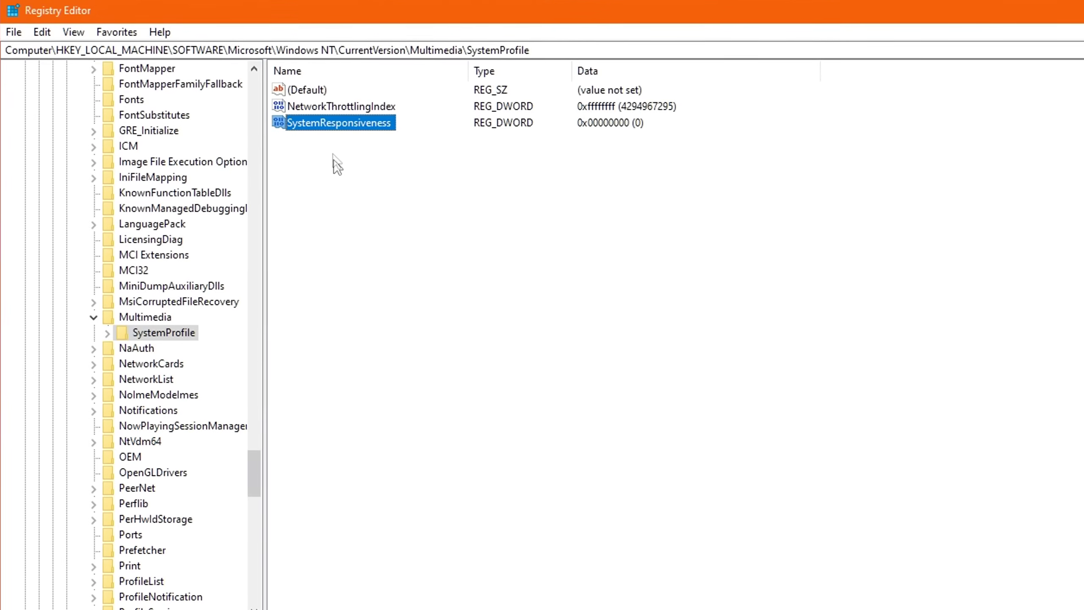
Expand SystemProfile > Tasks and select the Games task key
double_click(164, 323)
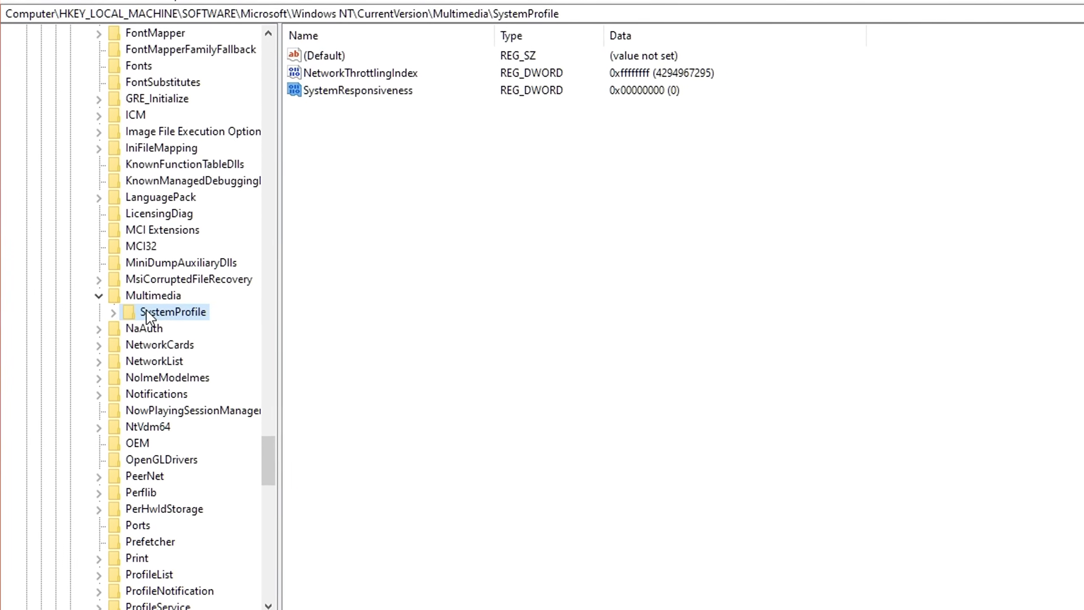
double_click(173, 318)
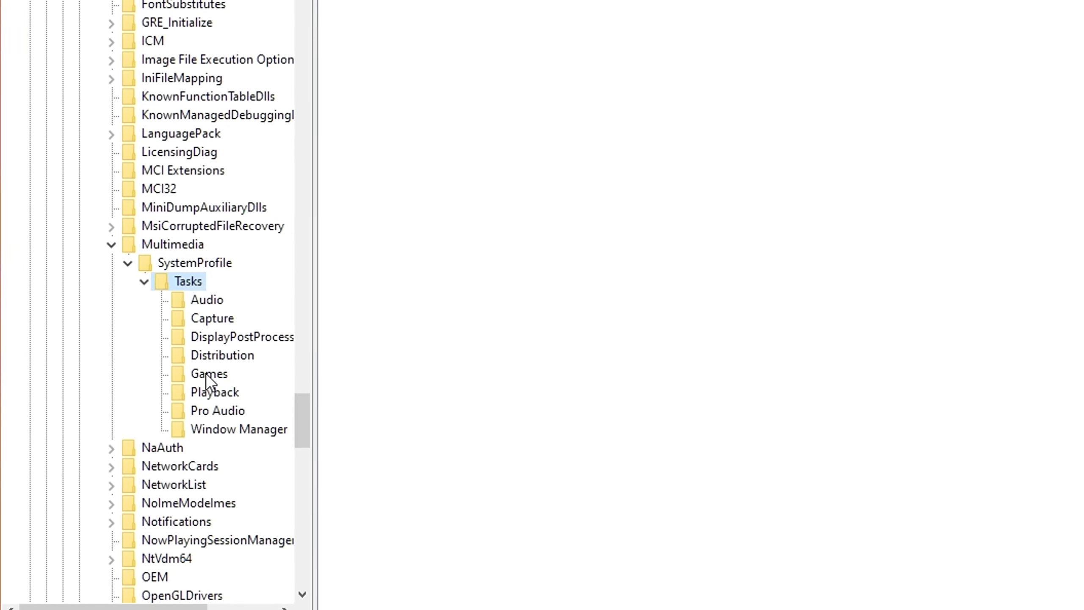
left_click(204, 383)
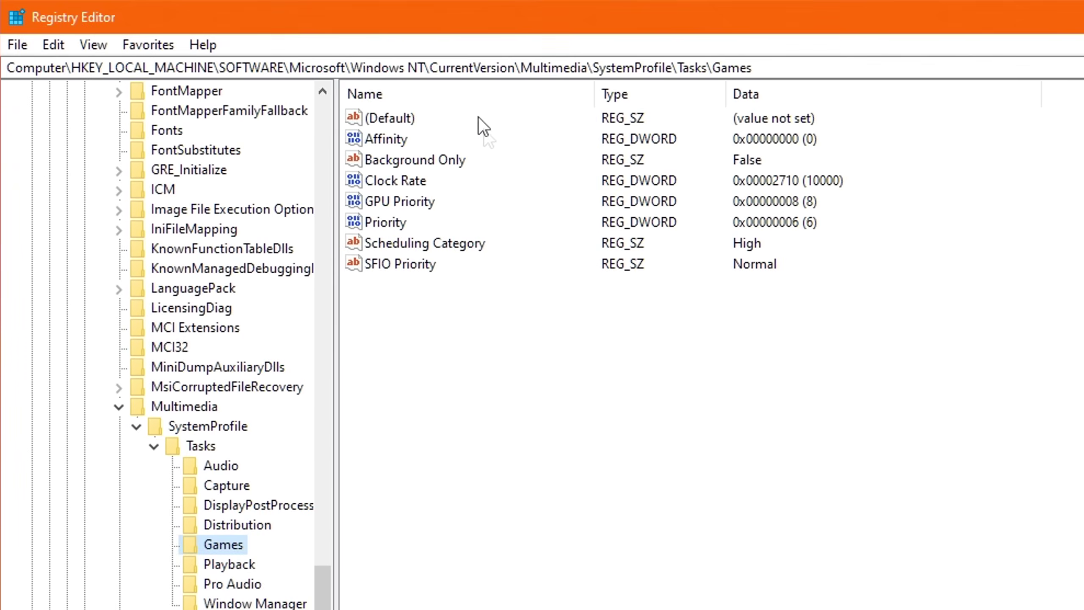
Confirm GPU Priority 8, Priority 6 and Scheduling Category High for Games
double_click(384, 205)
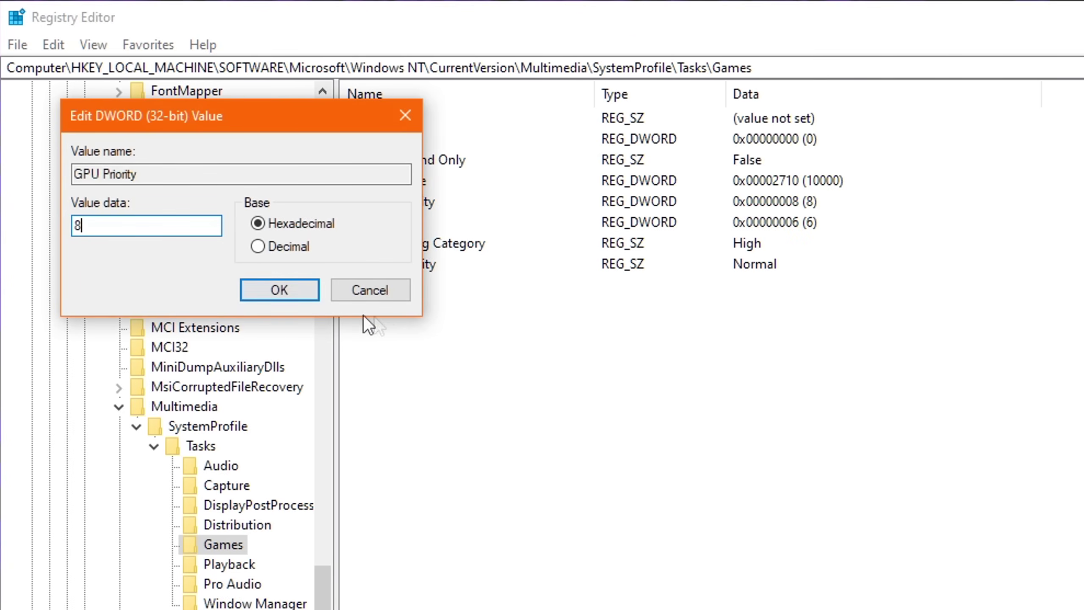
left_click(278, 290)
left_click(403, 222)
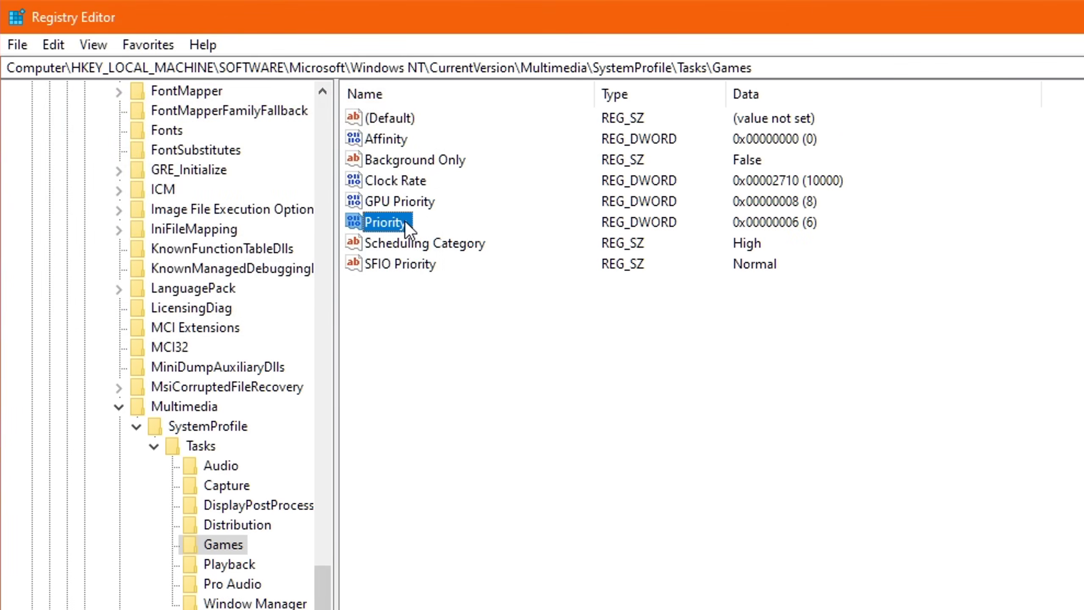
double_click(391, 222)
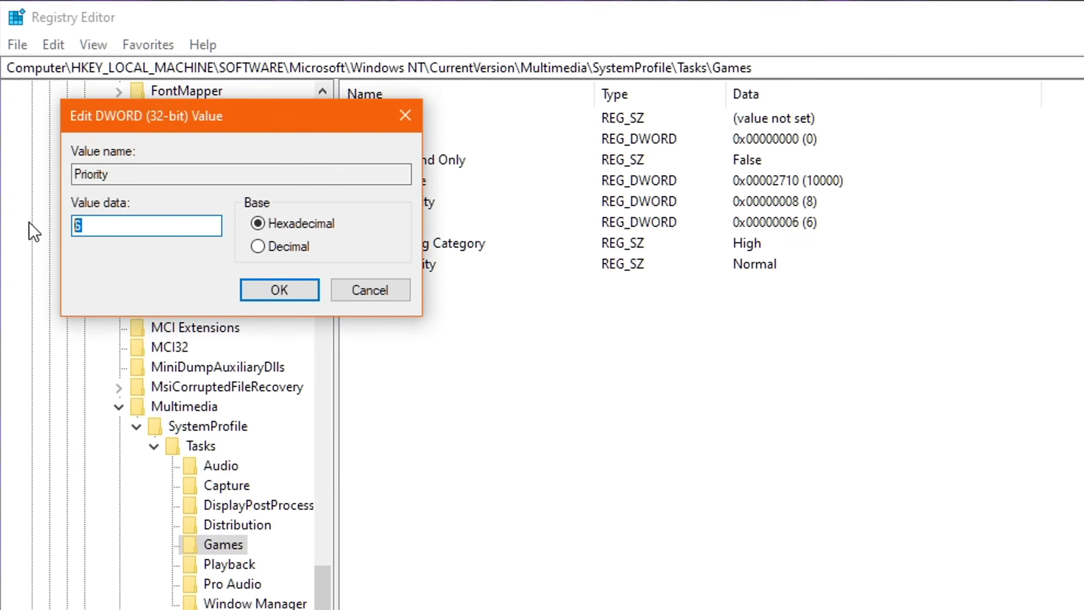
left_click(280, 290)
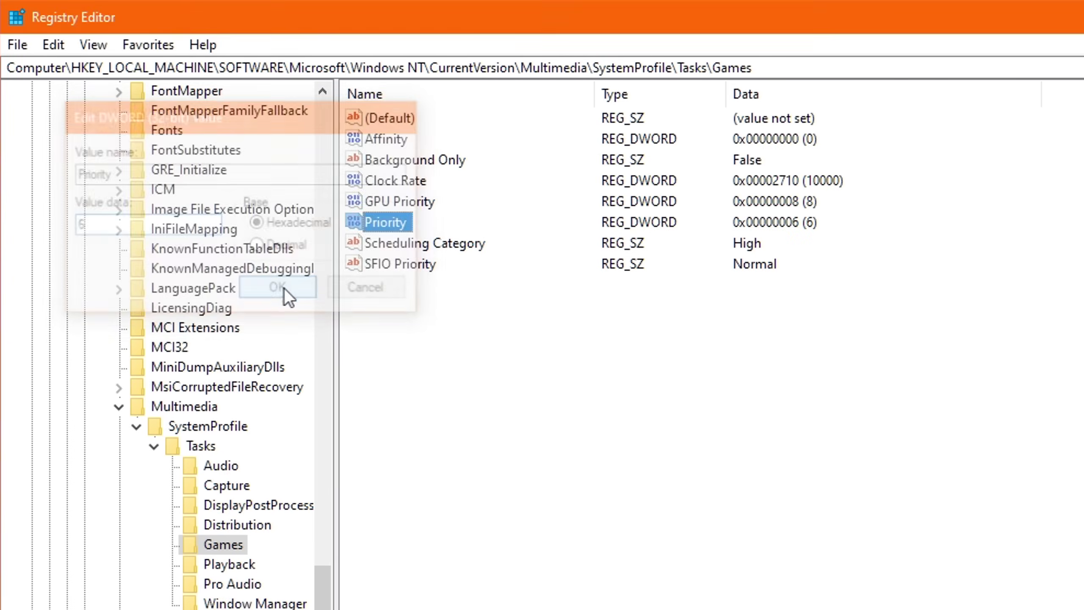
left_click(434, 242)
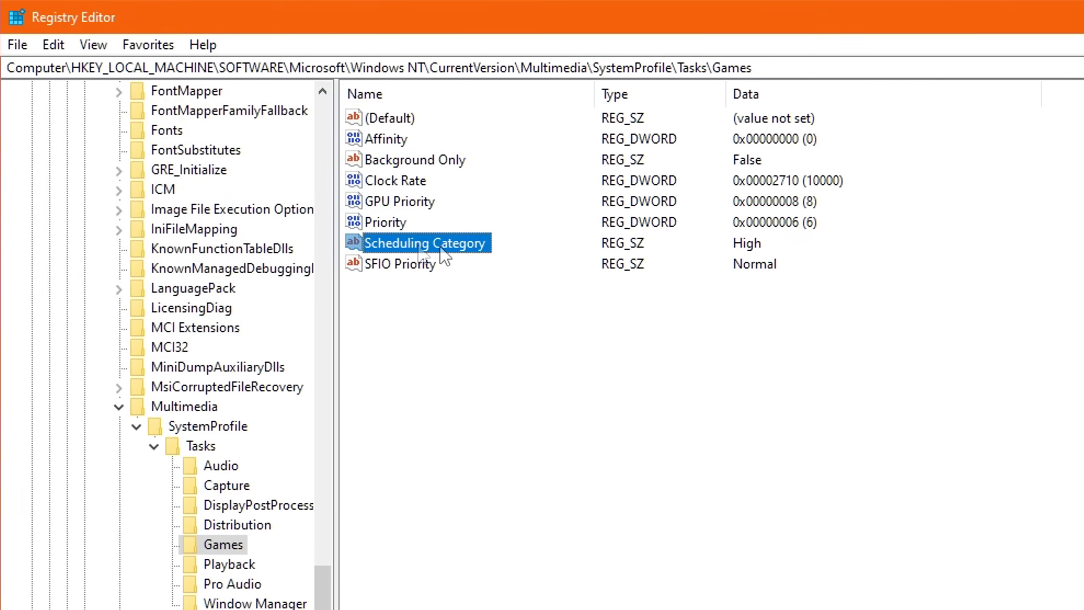
double_click(414, 243)
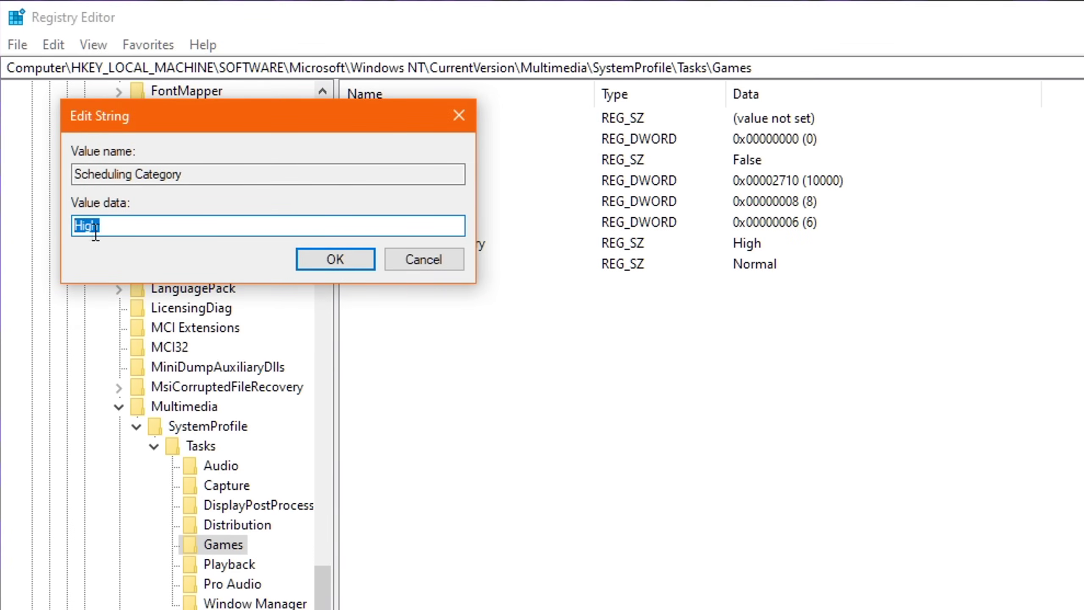
left_click(351, 258)
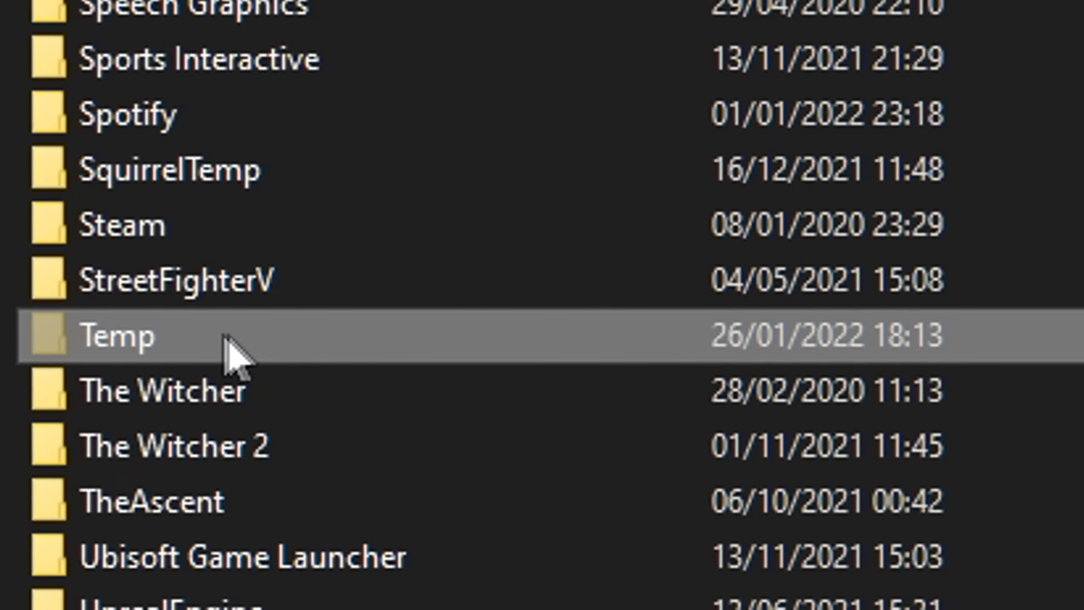
Check the Temp folder's tooltip showing 1.04 MB of temporary files and folders
mouse_move(226, 337)
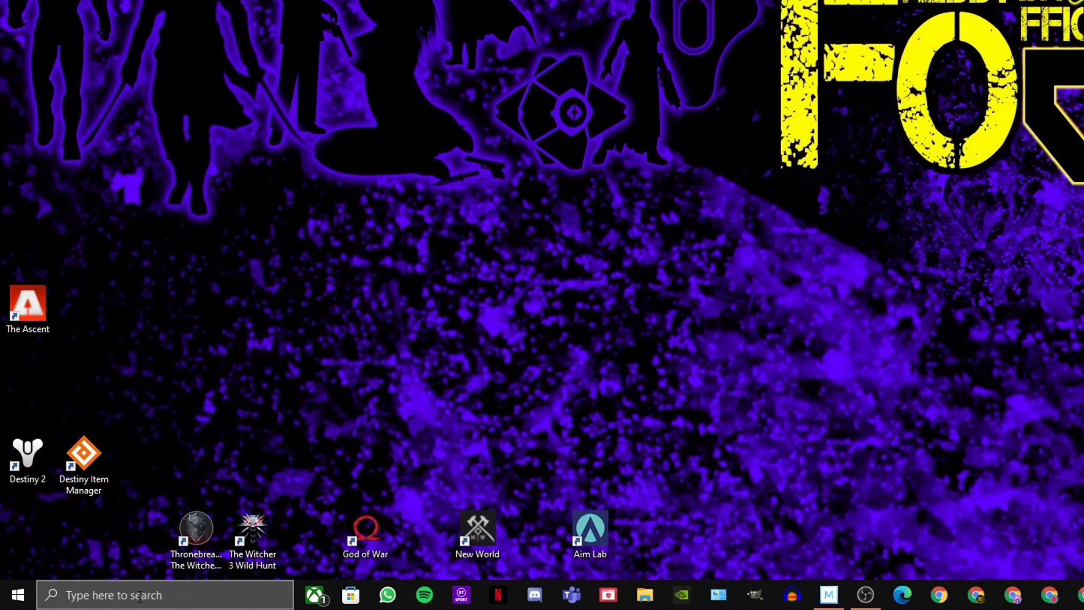
Open the AppData\Roaming folder through a %appdata% search
left_click(105, 599)
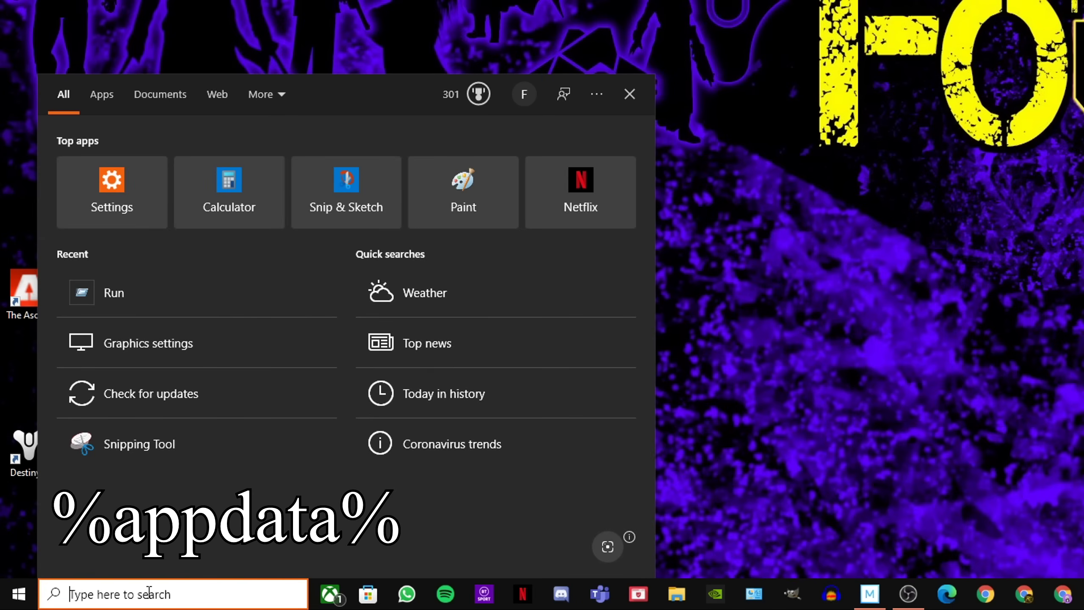
type("%appdata")
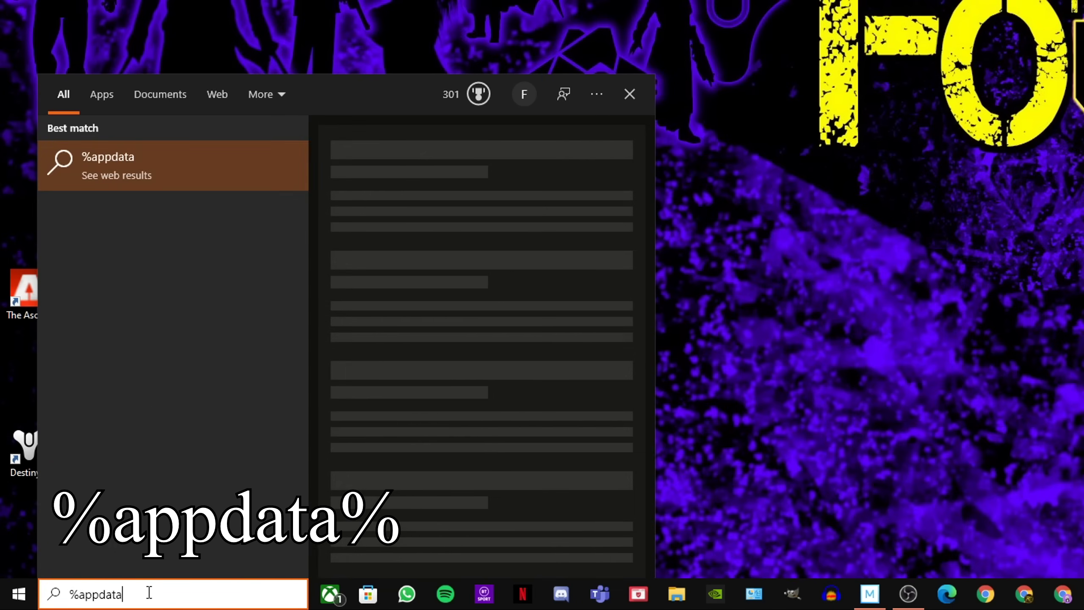
type("%")
key("Return")
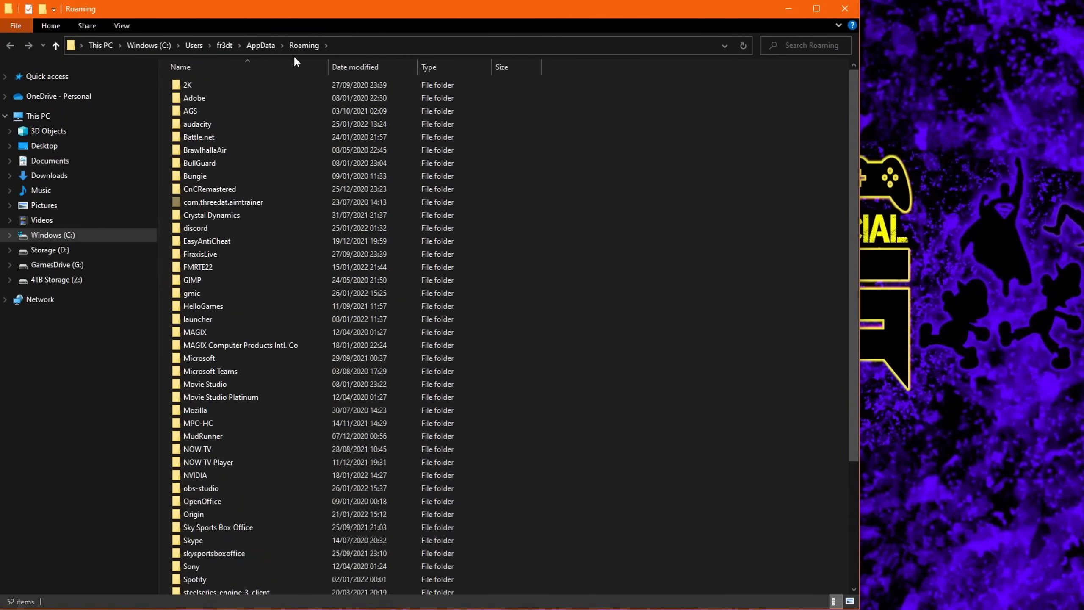
left_click(222, 202)
scroll(209, 308, "down", 4)
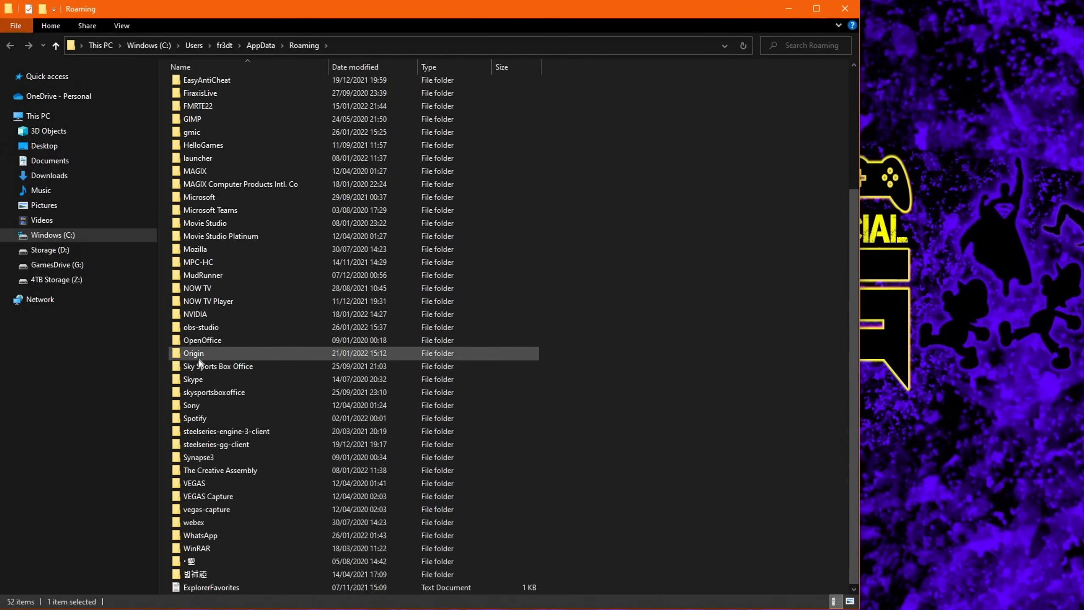
scroll(200, 362, "up", 4)
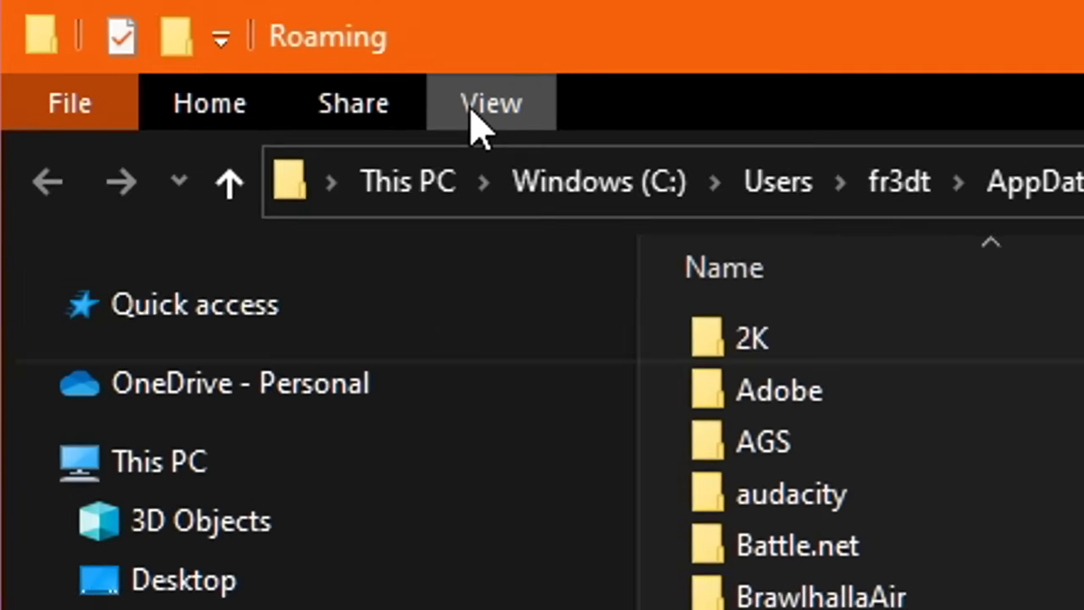
Turn on Hidden items in the View options
left_click(119, 27)
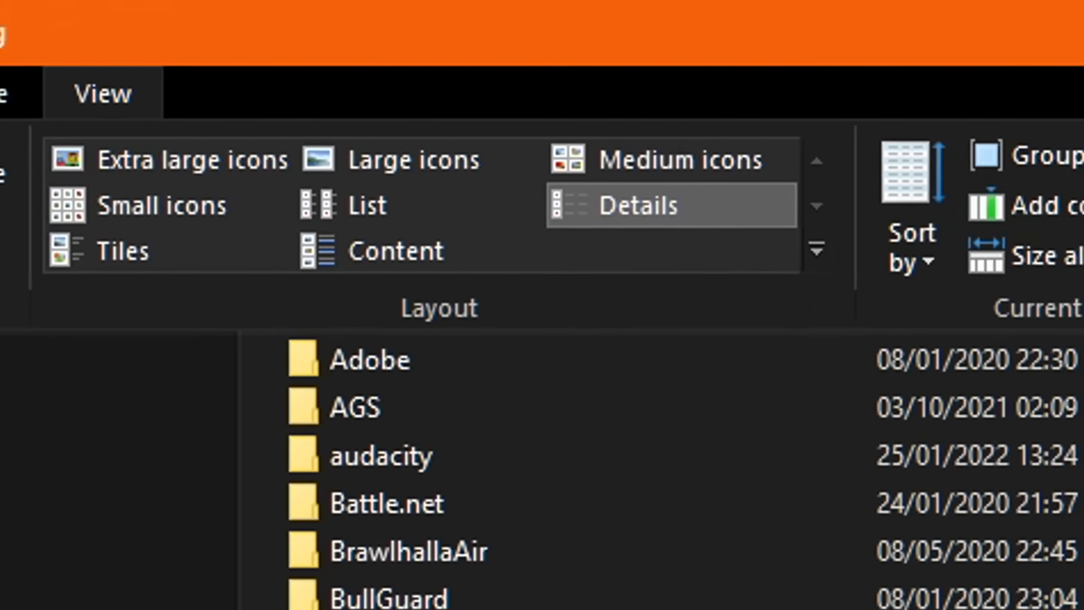
left_click(930, 224)
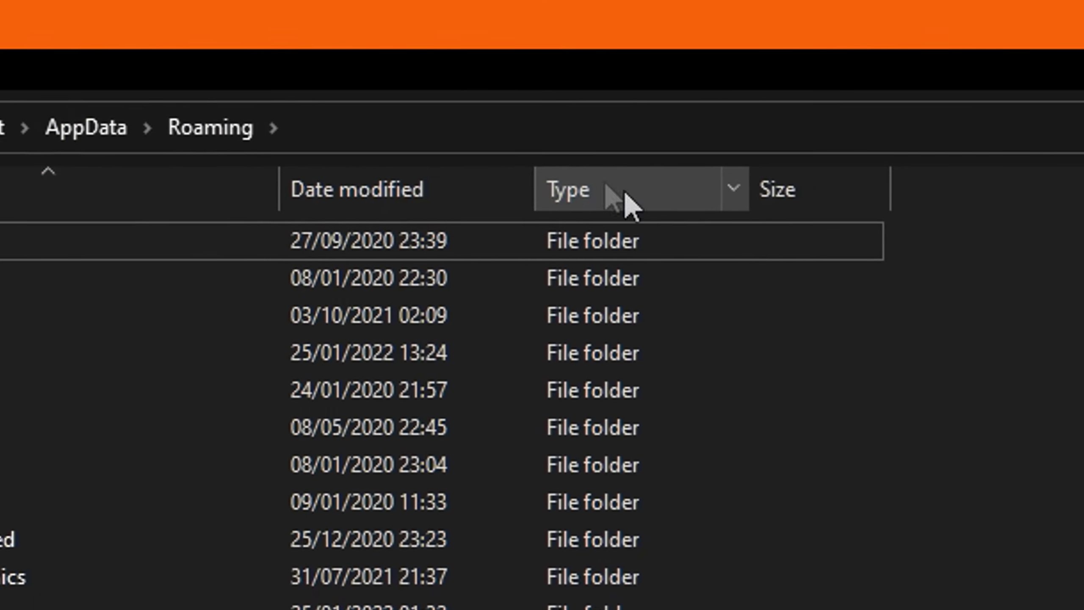
key("alt+v")
left_click(623, 197)
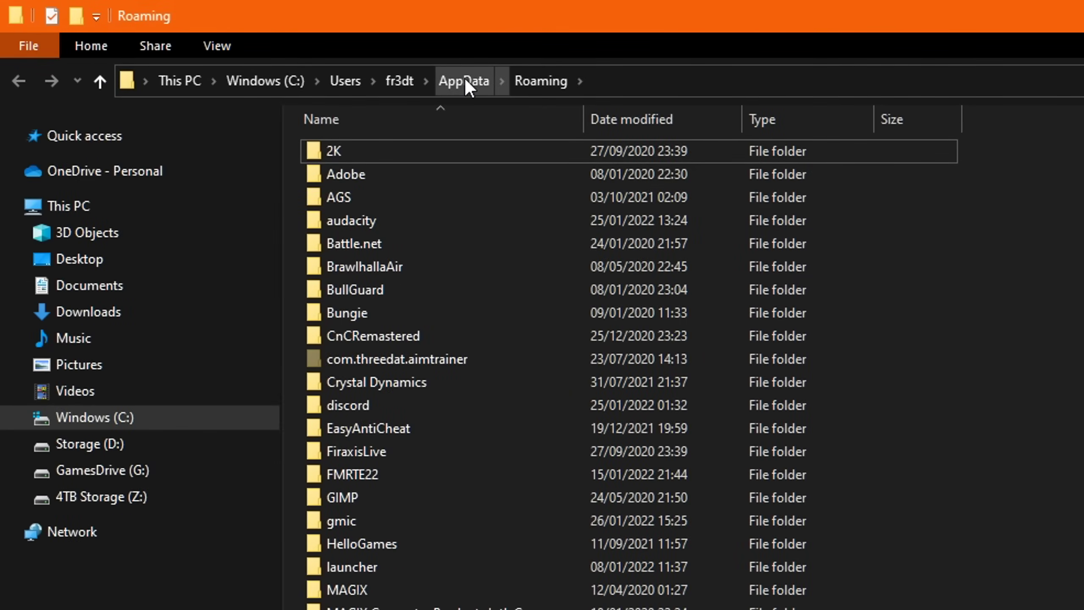
Go to the AppData\Local\Temp folder
left_click(464, 81)
left_click(350, 147)
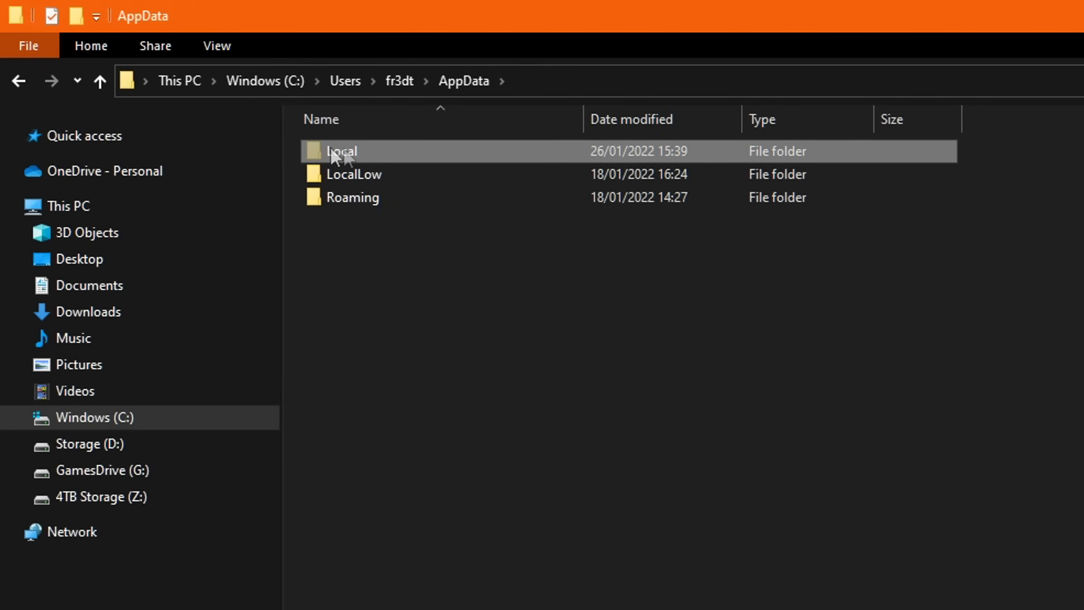
double_click(381, 148)
scroll(359, 220, "down", 3)
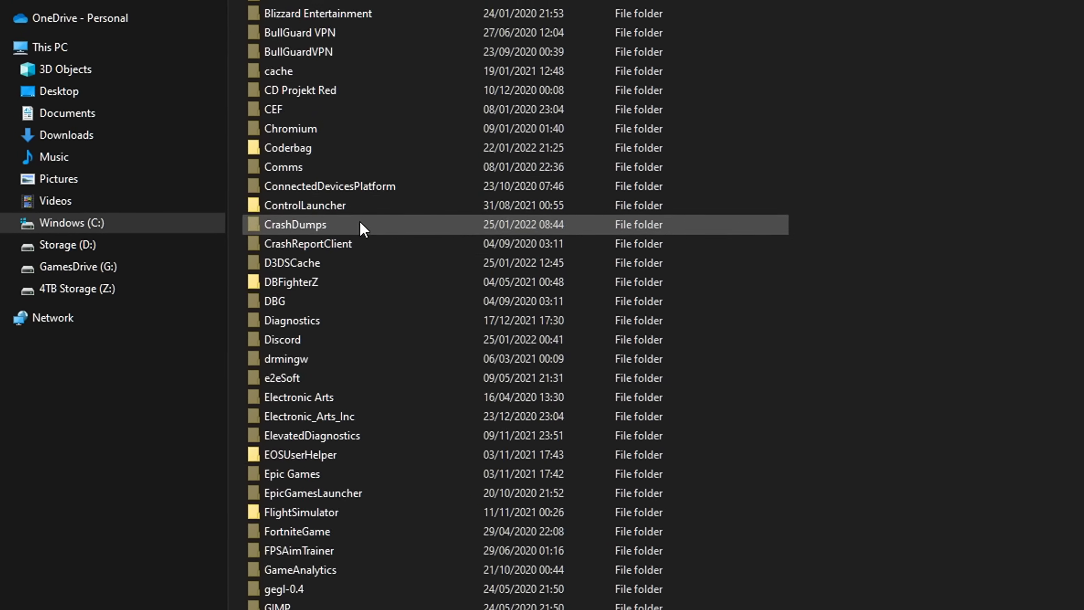
scroll(360, 220, "down", 20)
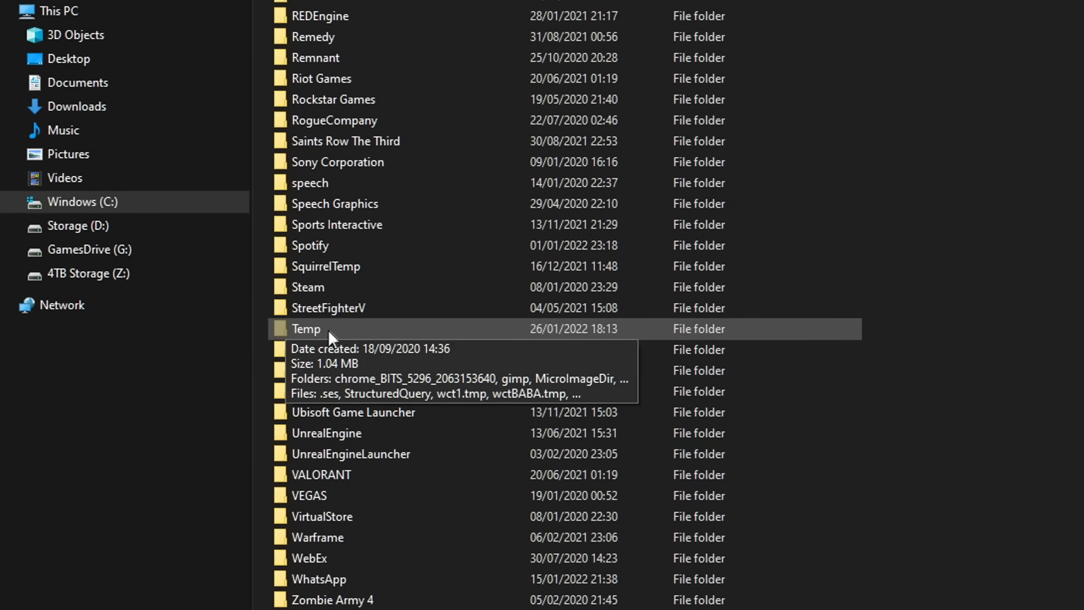
double_click(316, 328)
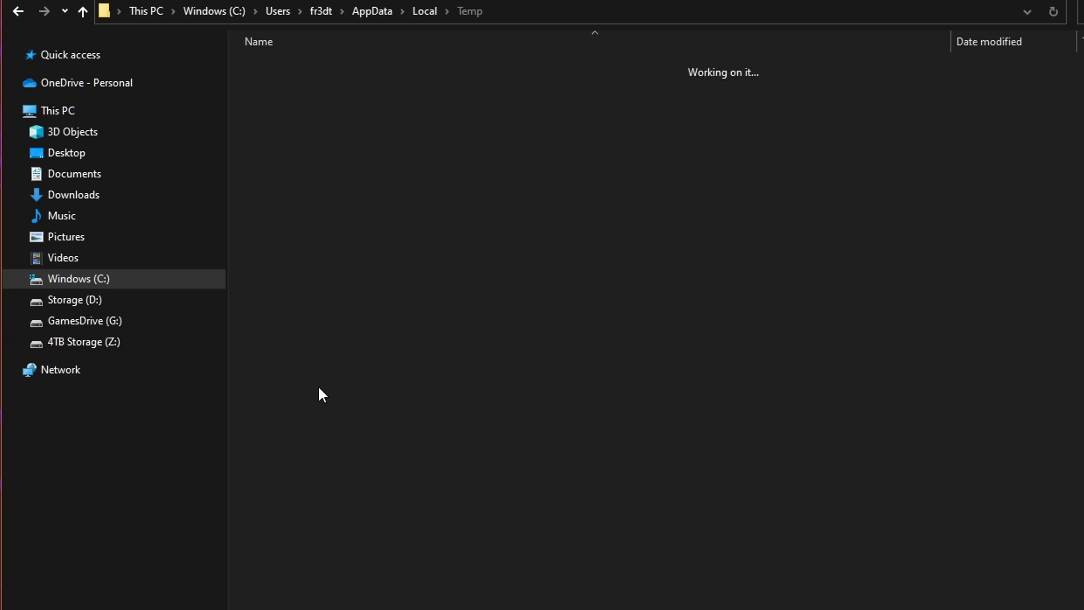
Select all nine items in Temp and delete them
left_click_drag(996, 589, 226, 39)
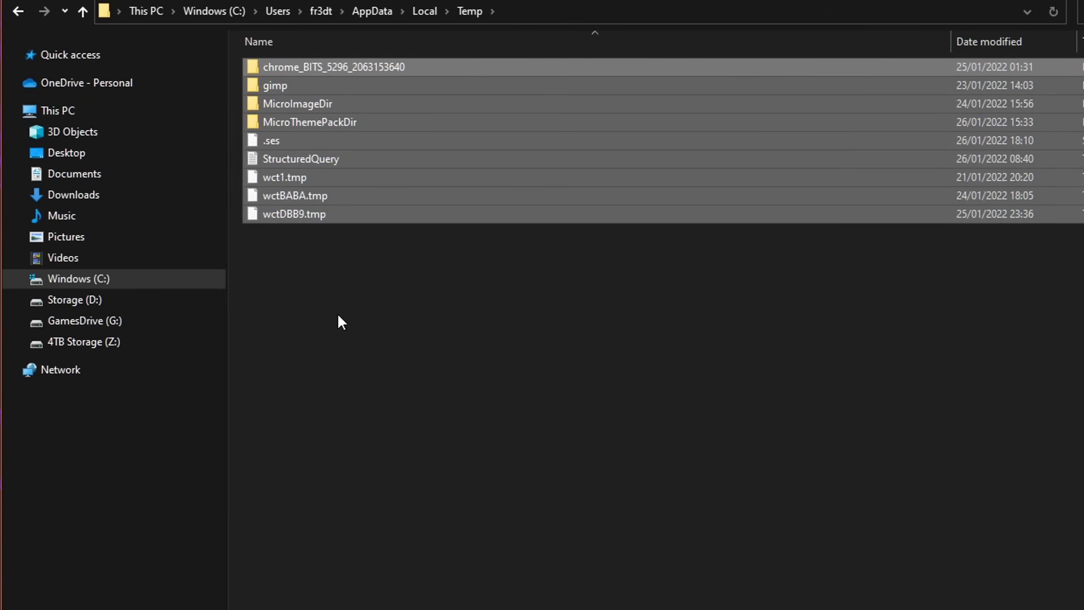
right_click(384, 288)
key("Escape")
left_click_drag(702, 339, 183, 12)
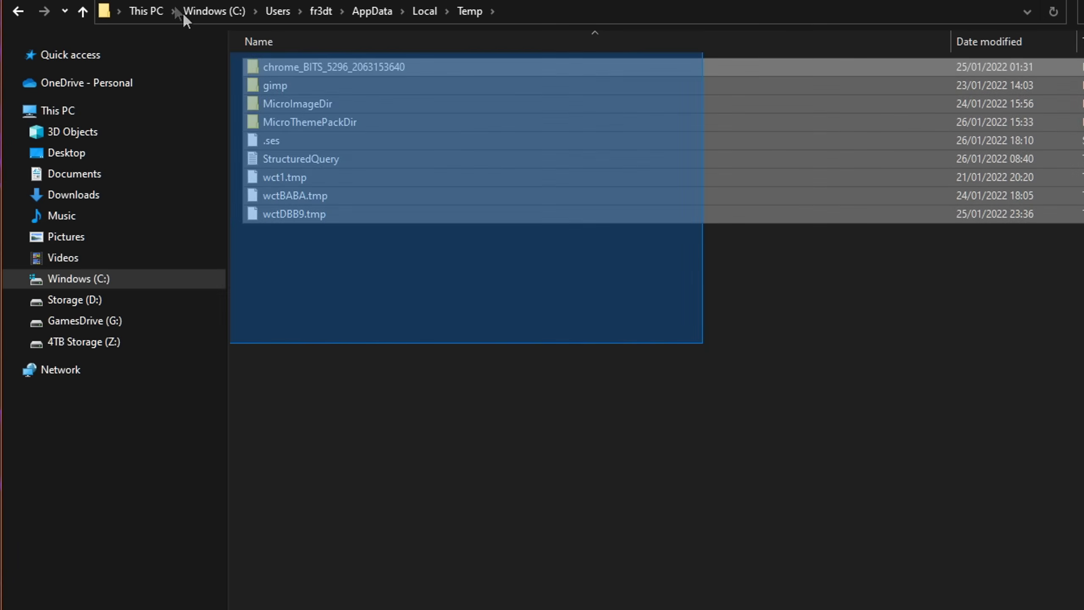
right_click(291, 62)
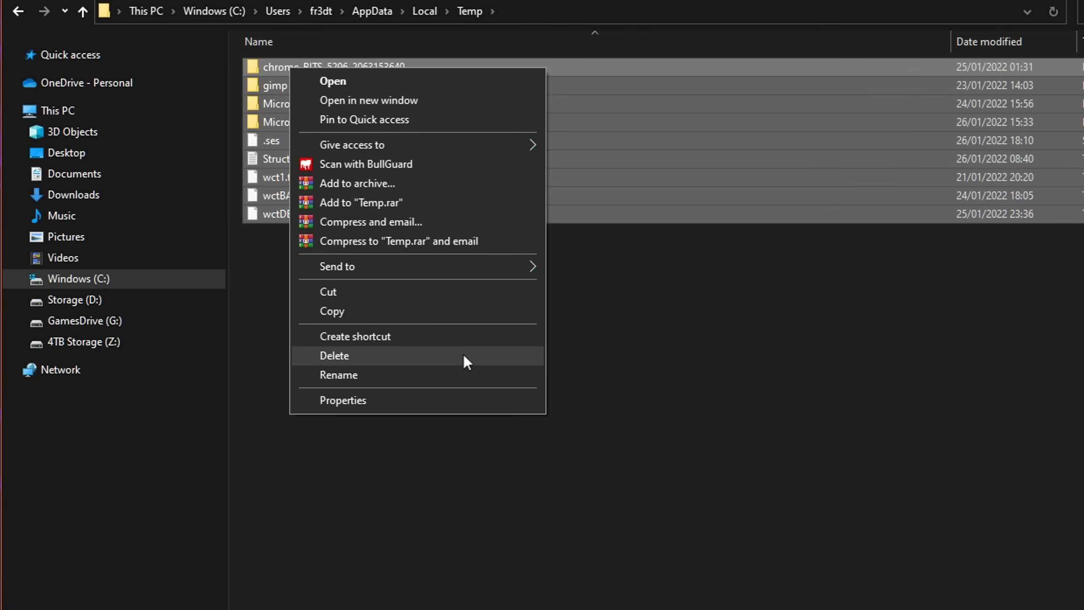
left_click(384, 354)
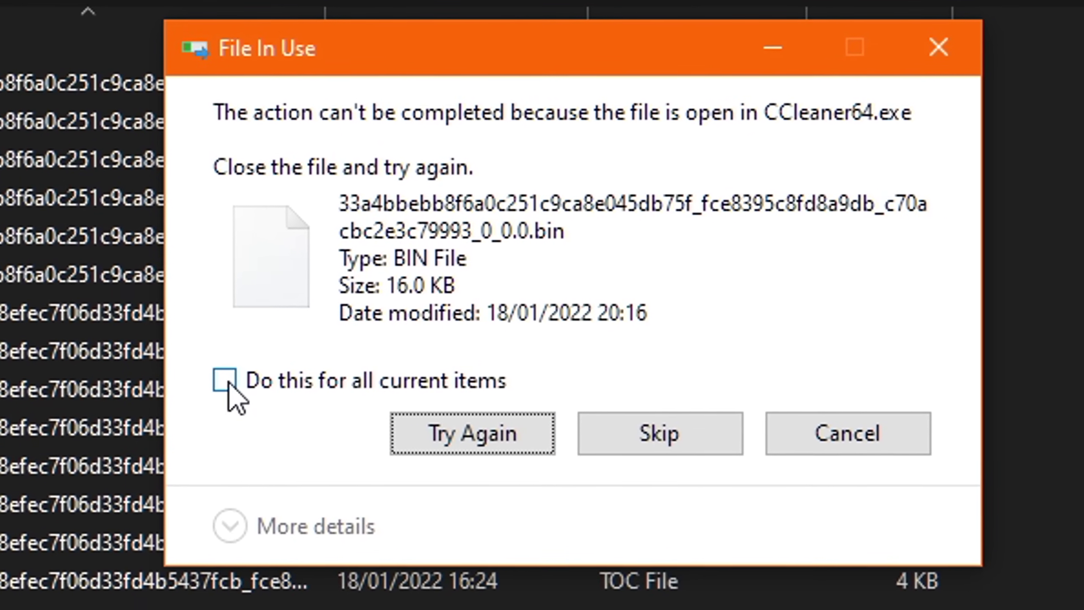
Skip all in-use files so the rest go to the Recycle Bin
left_click(239, 382)
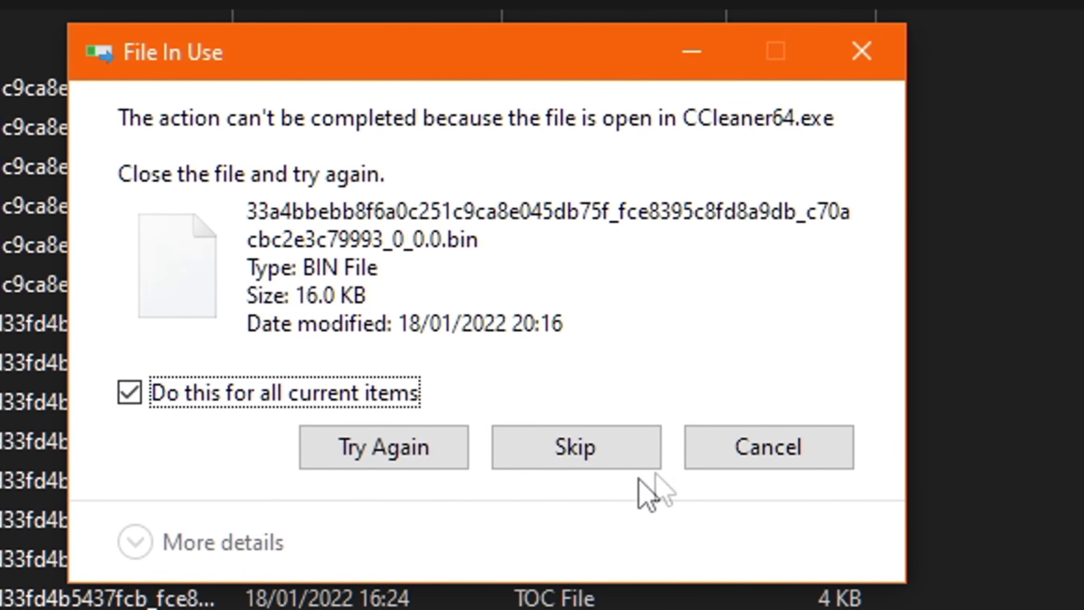
left_click(567, 444)
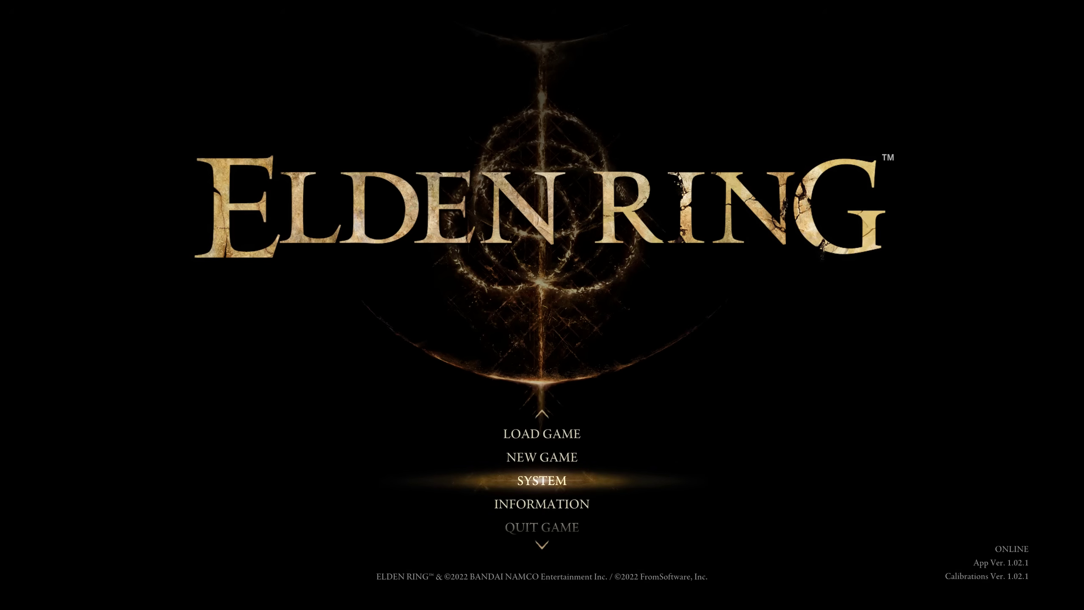
Go to the graphics page of Elden Ring's System settings
left_click(566, 485)
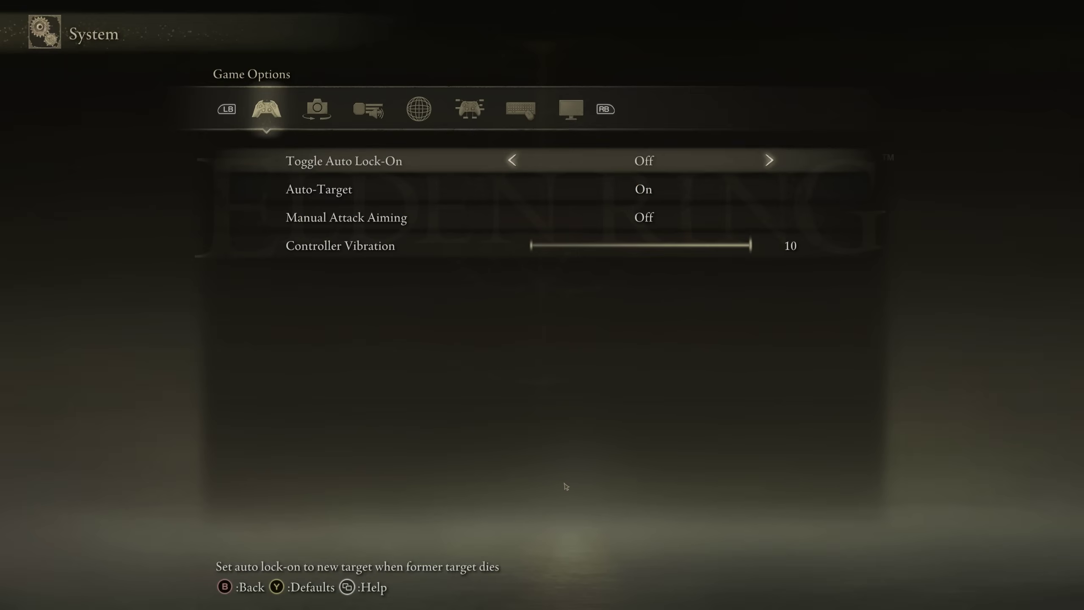
left_click(571, 109)
left_click(521, 109)
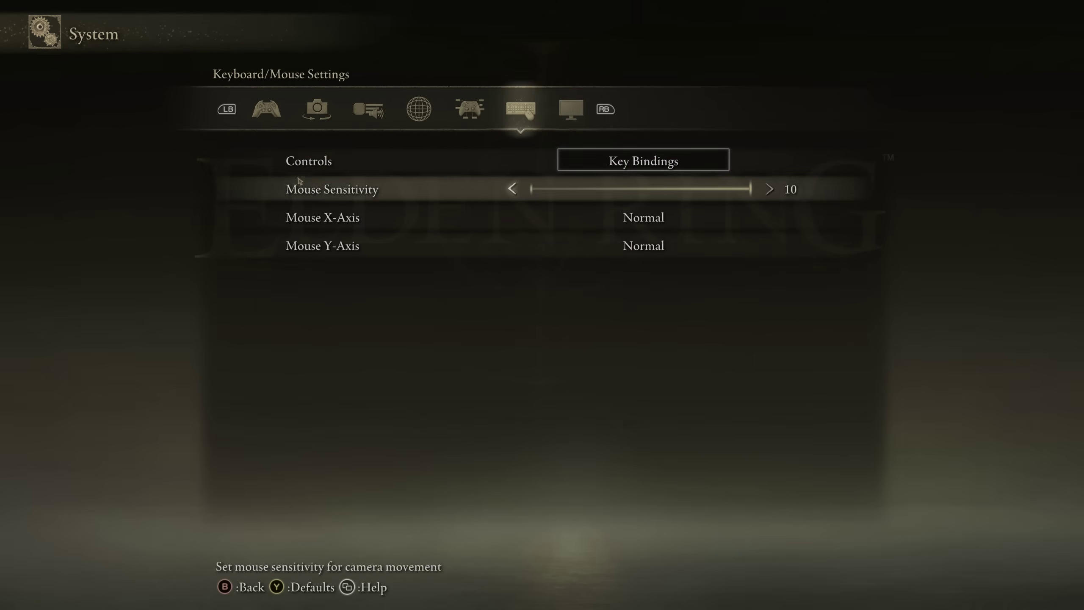
left_click(555, 126)
Keep Borderless Windowed at 2560x1440 and bring up Advanced Settings
left_click(572, 160)
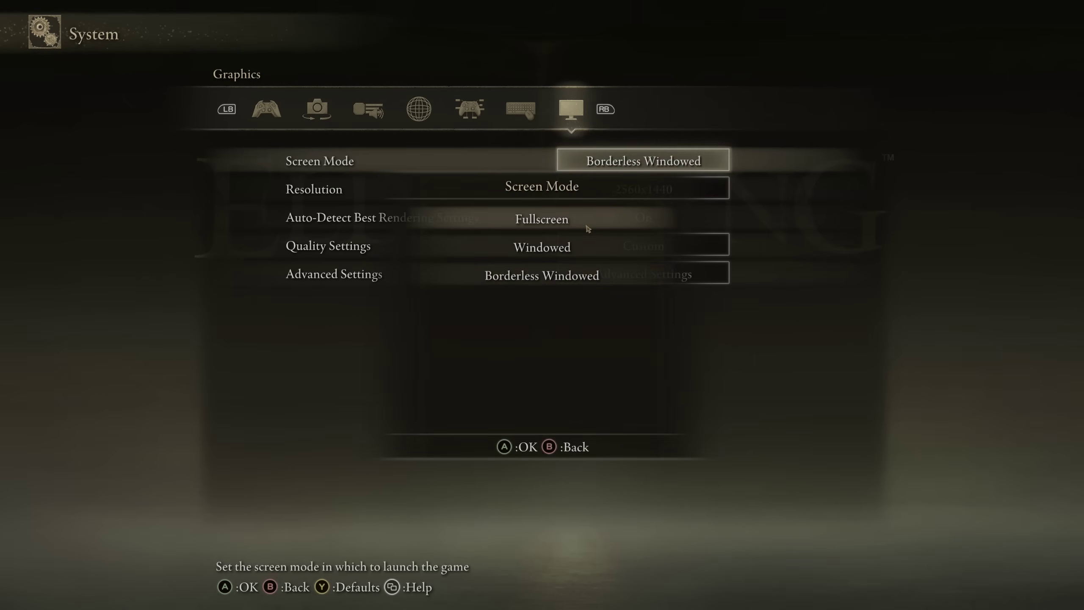
left_click(577, 277)
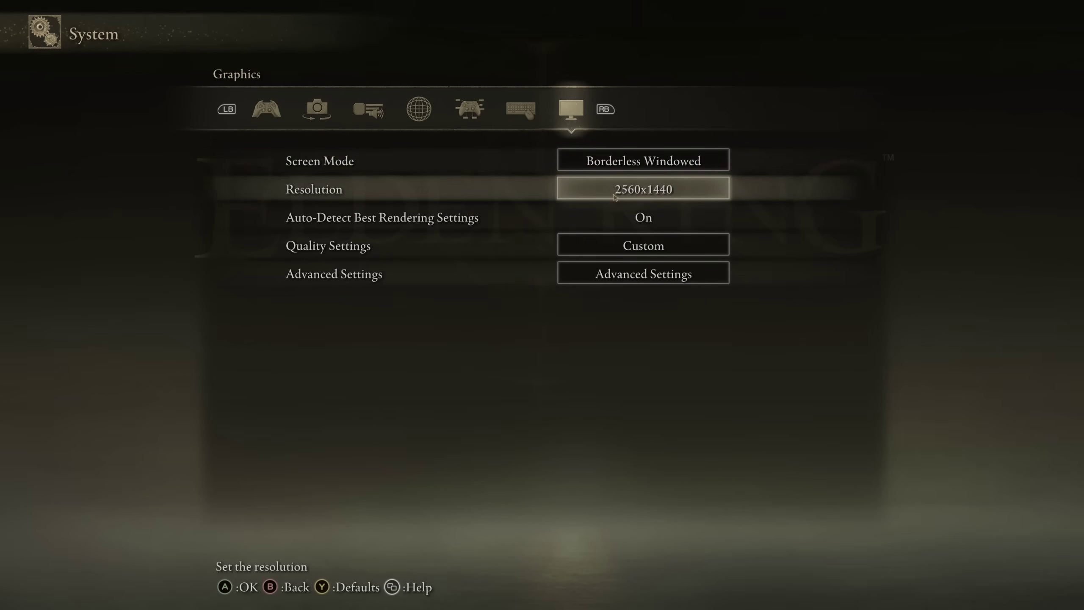
left_click(683, 196)
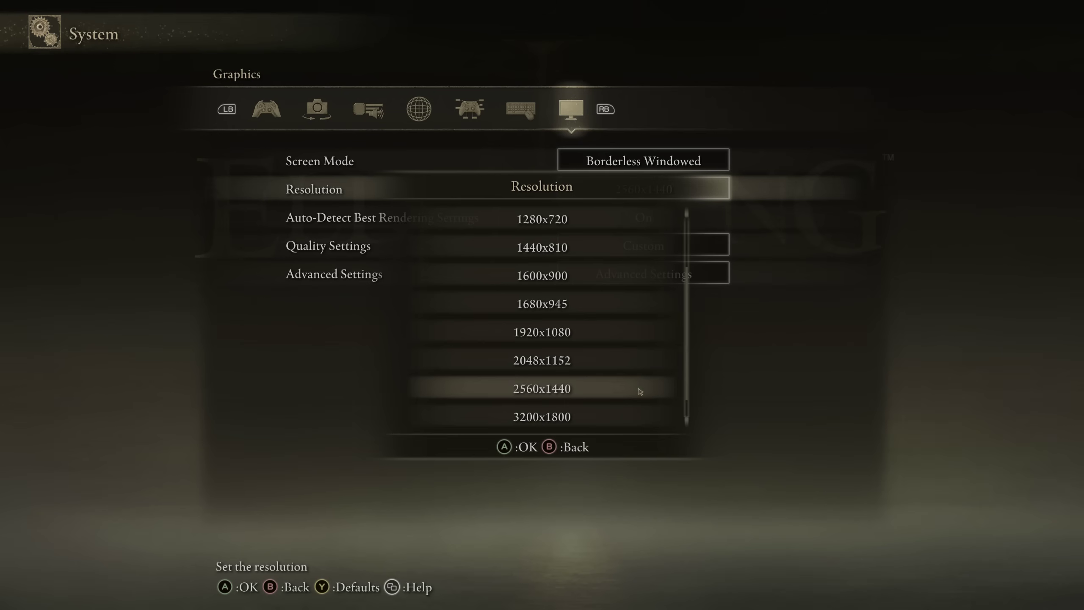
left_click(541, 389)
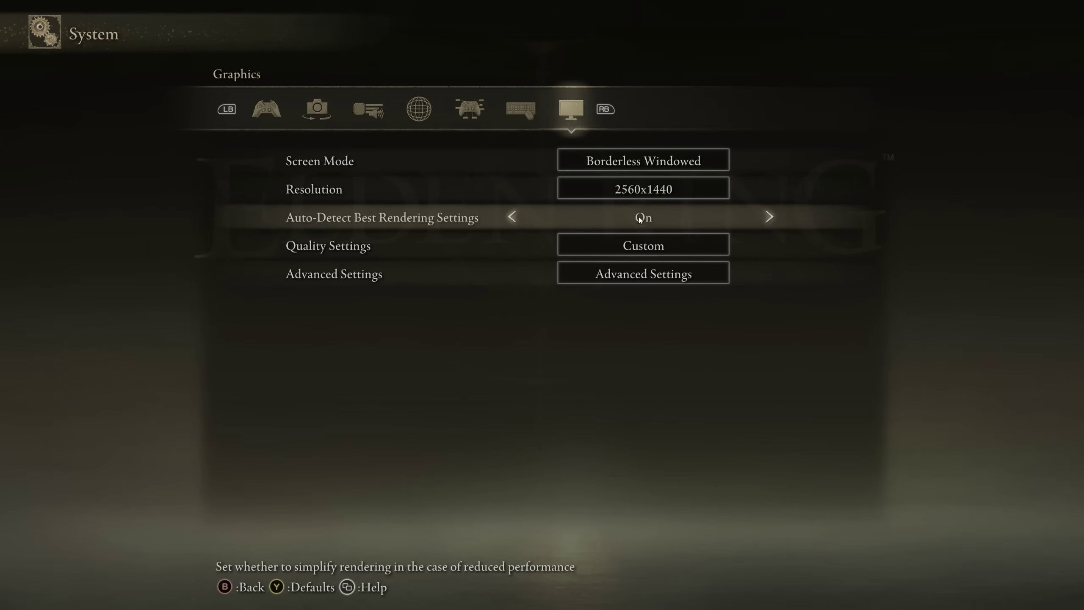
left_click(652, 278)
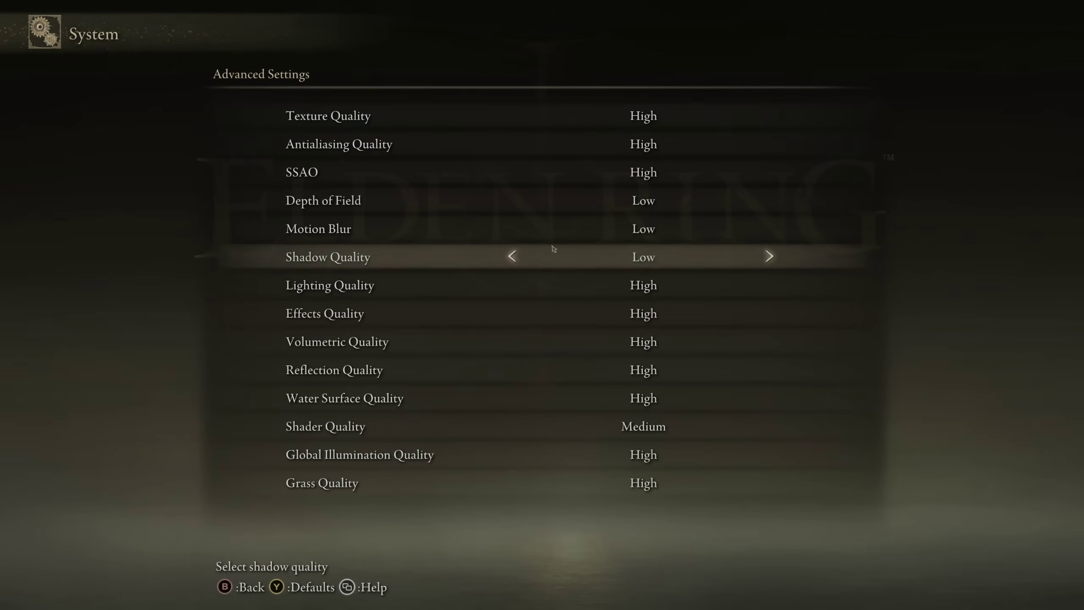
Set Texture Medium, Antialiasing Low, SSAO Medium, and Depth of Field and Motion Blur Off
left_click(509, 119)
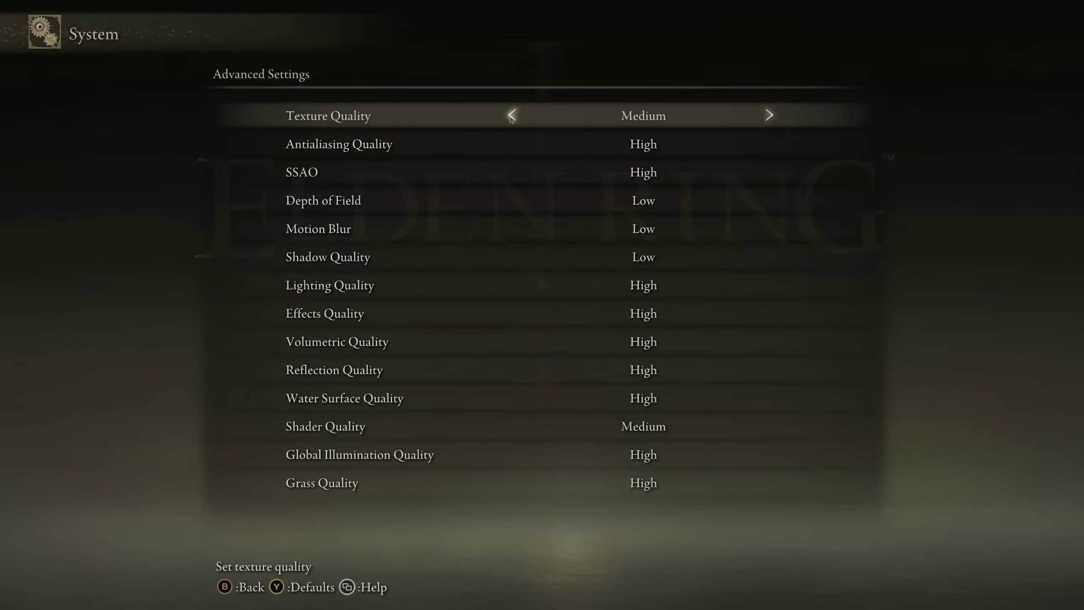
left_click(510, 117)
left_click(769, 114)
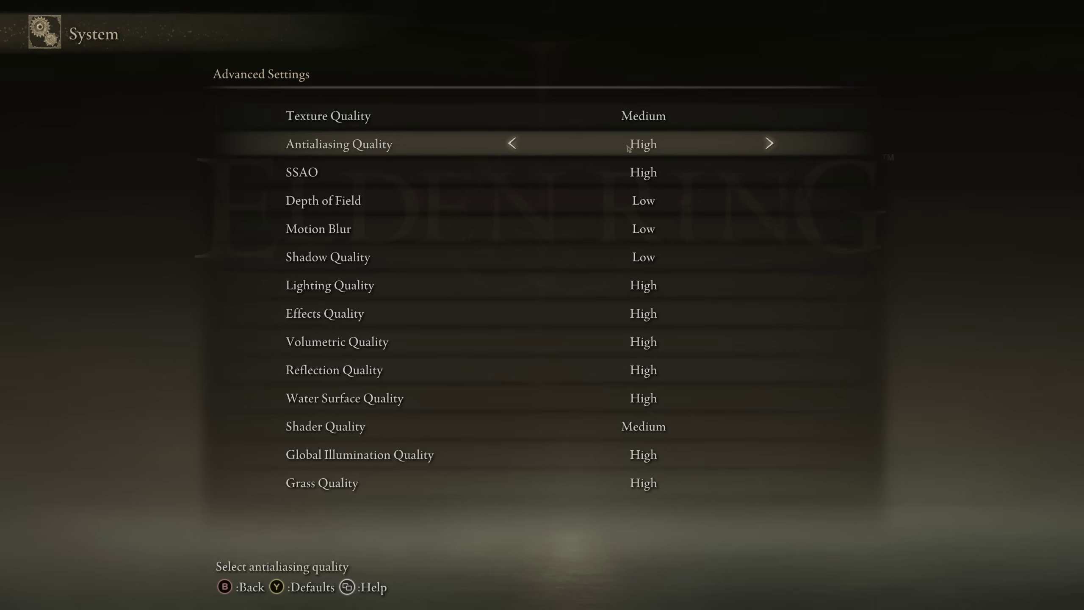
left_click(513, 144)
left_click(512, 143)
left_click(512, 144)
left_click(512, 143)
left_click(512, 144)
left_click(512, 144)
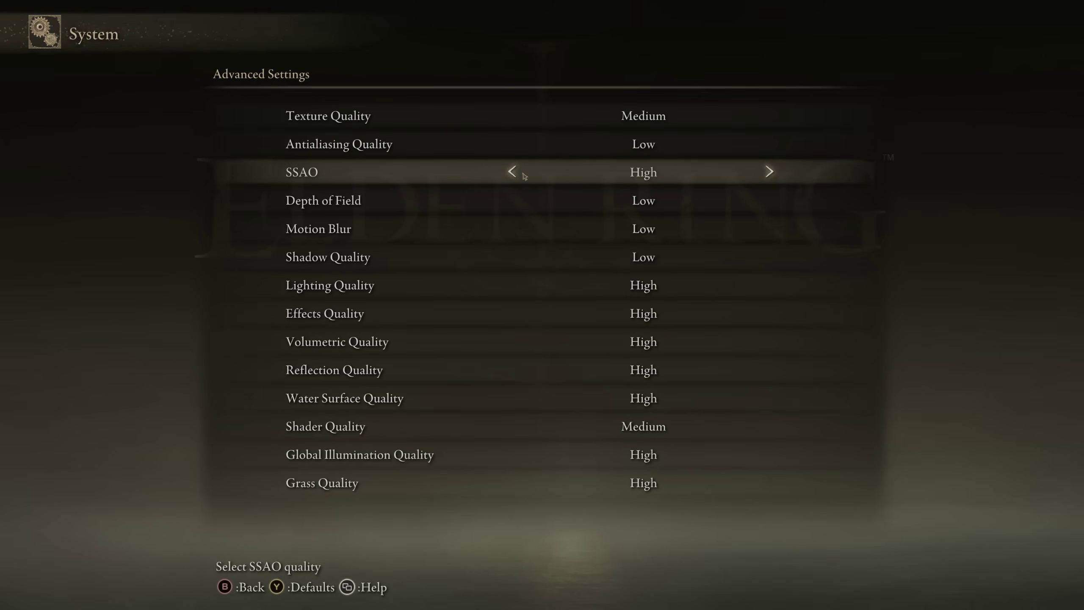
left_click(512, 173)
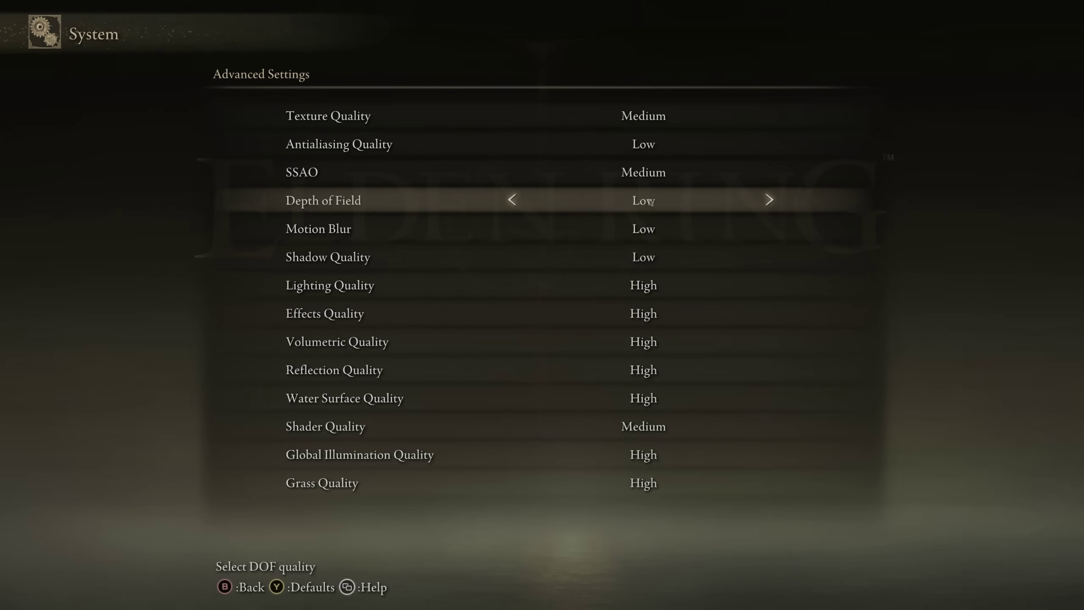
left_click(512, 201)
left_click(512, 229)
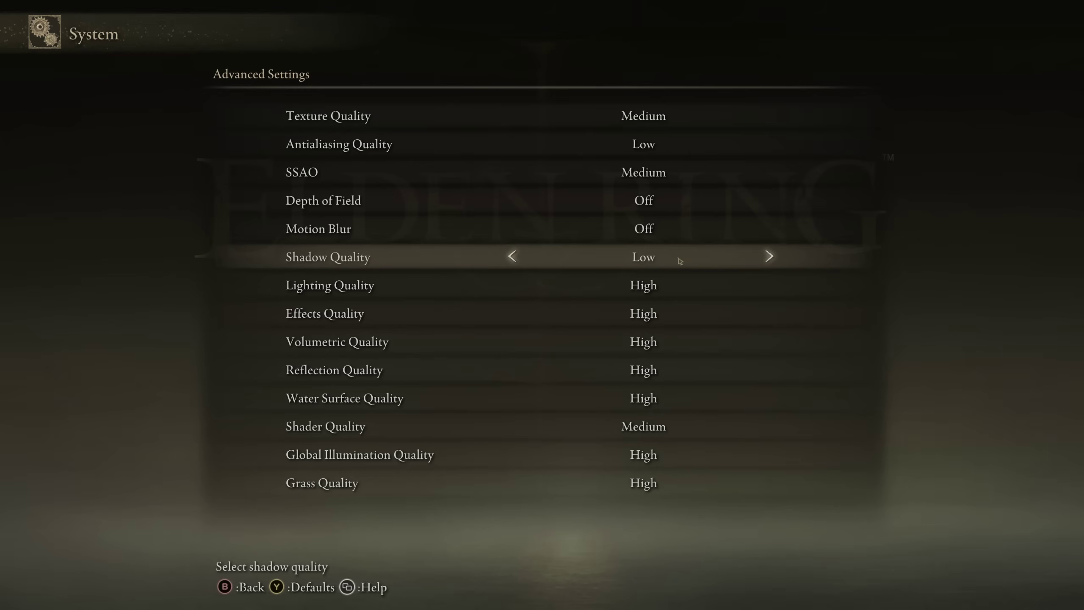
Keep Lighting and Global Illumination High, set Effects Medium, Volumetric/Reflection/Water Low, lower Grass
left_click(512, 284)
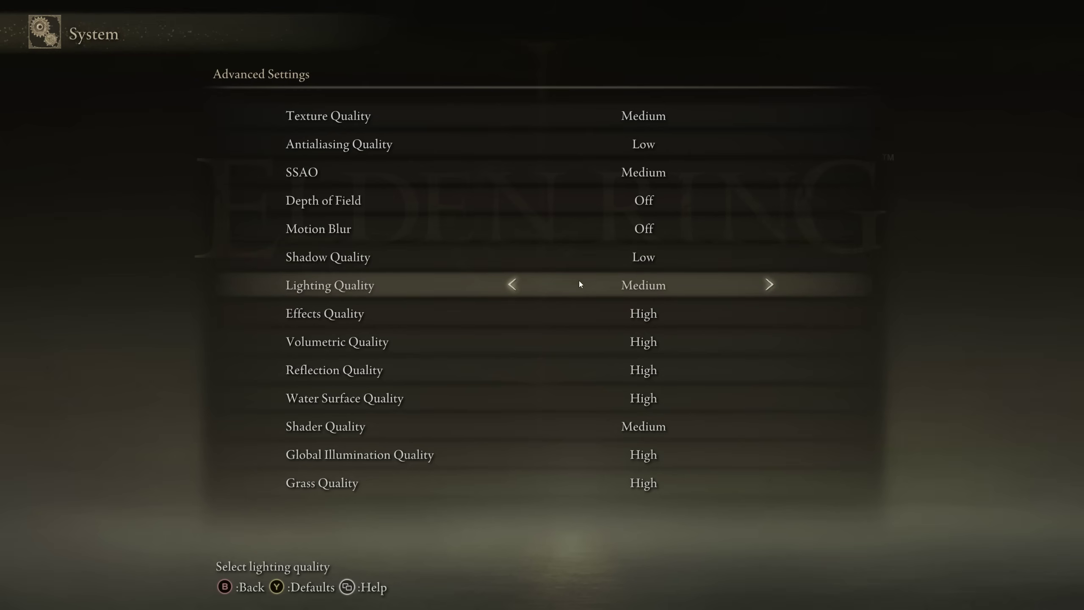
left_click(770, 285)
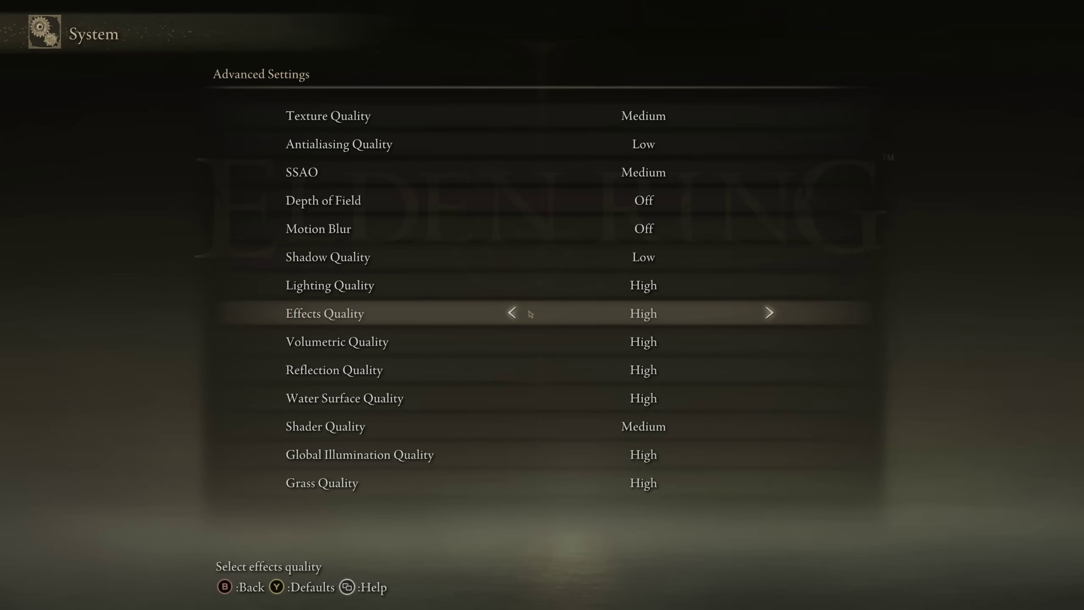
left_click(512, 313)
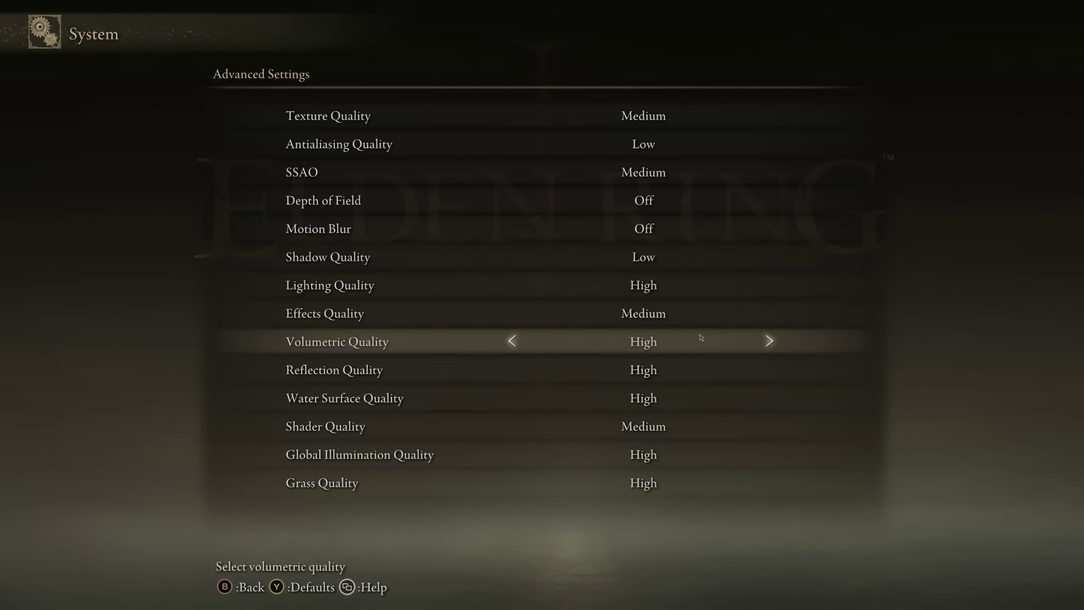
left_click(512, 343)
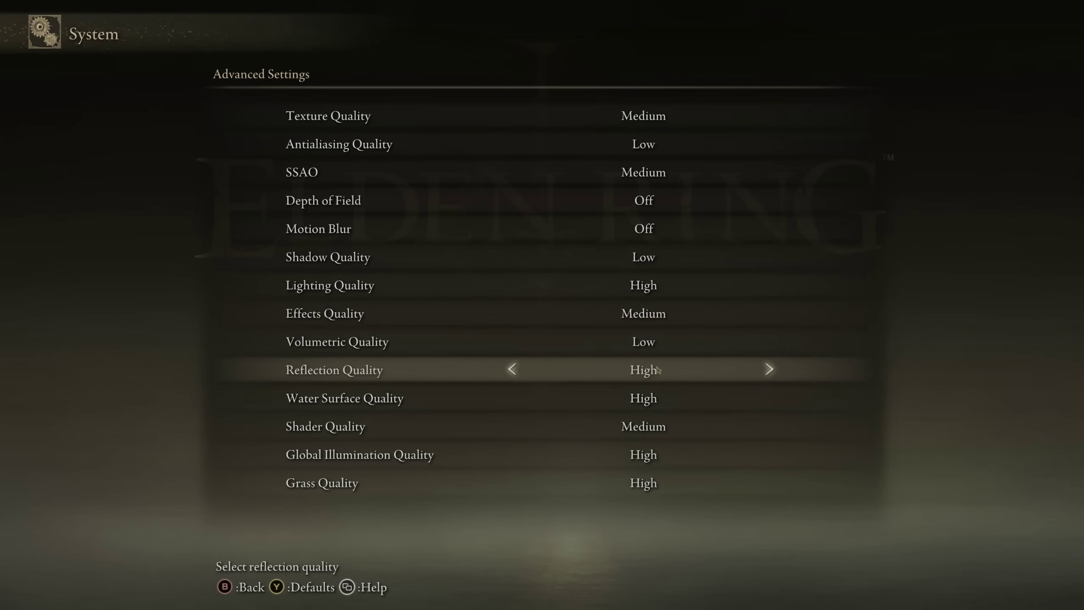
double_click(512, 369)
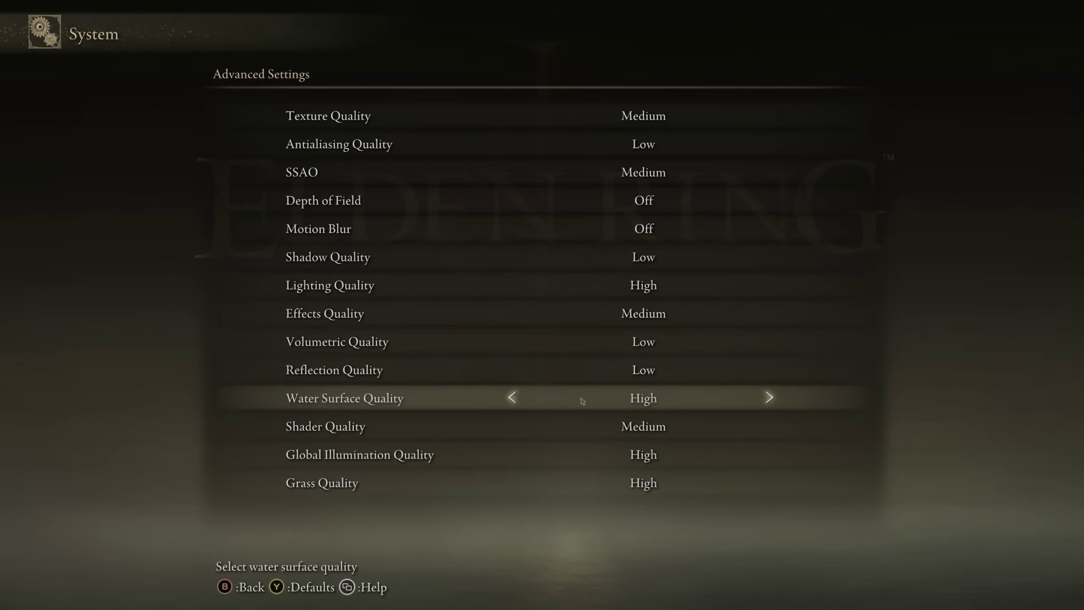
left_click(512, 398)
left_click(512, 397)
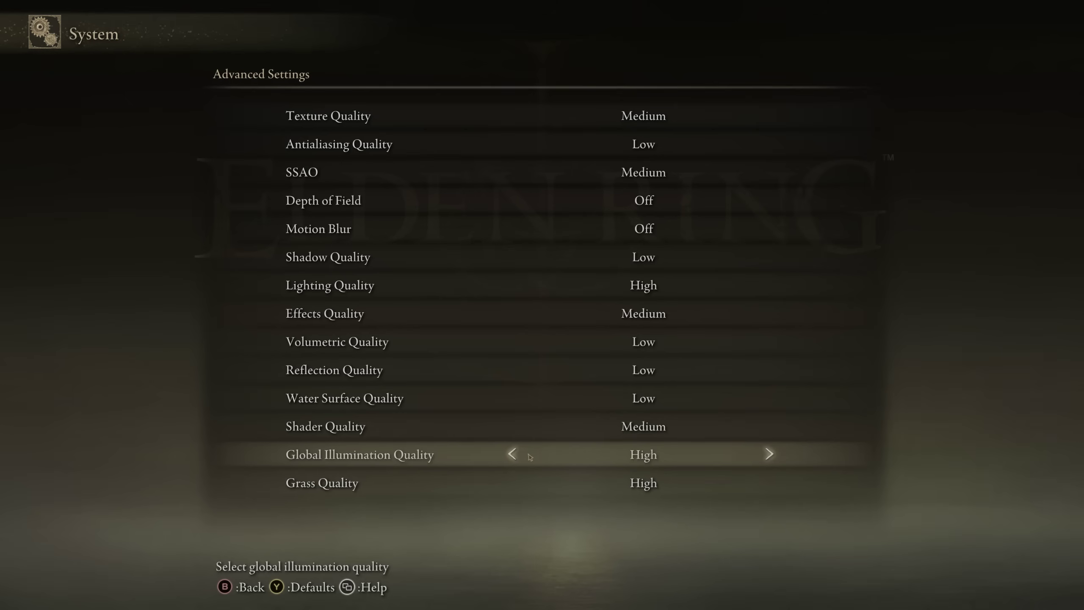
left_click(513, 454)
left_click(769, 454)
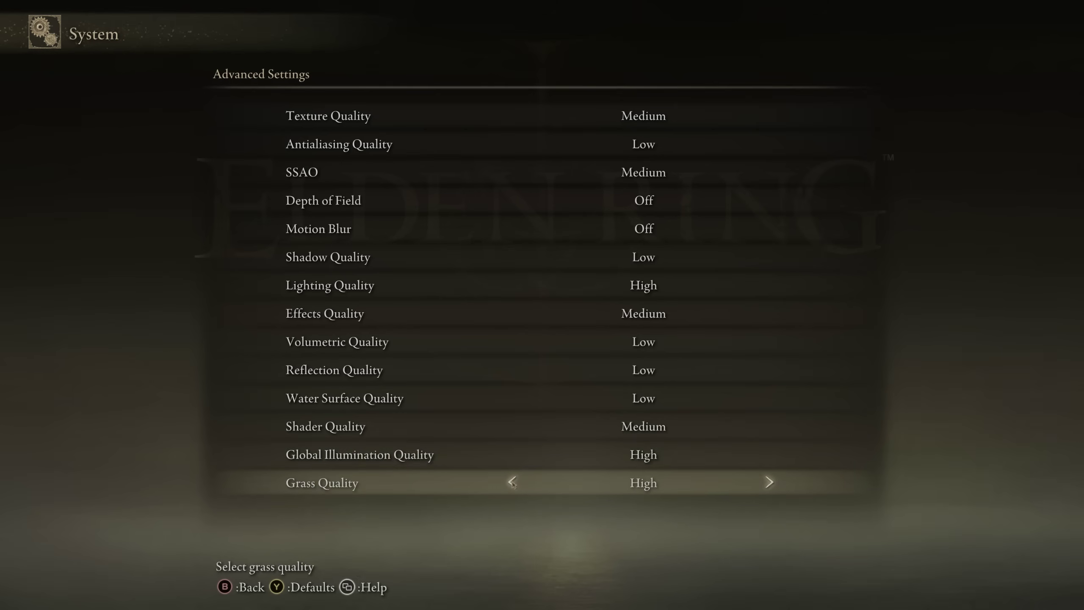
left_click(513, 483)
left_click(513, 483)
left_click(514, 483)
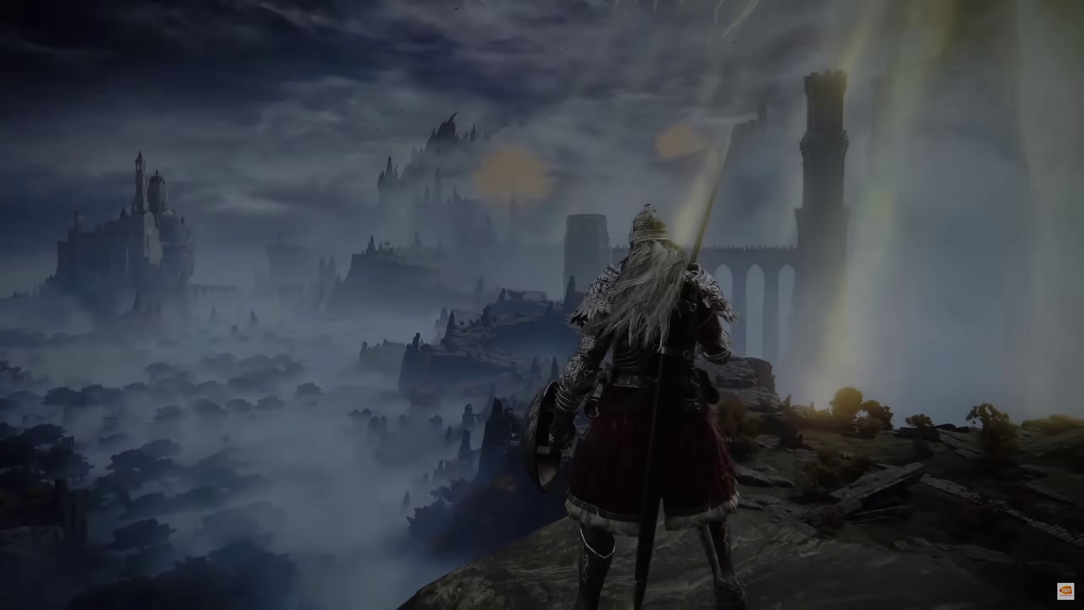